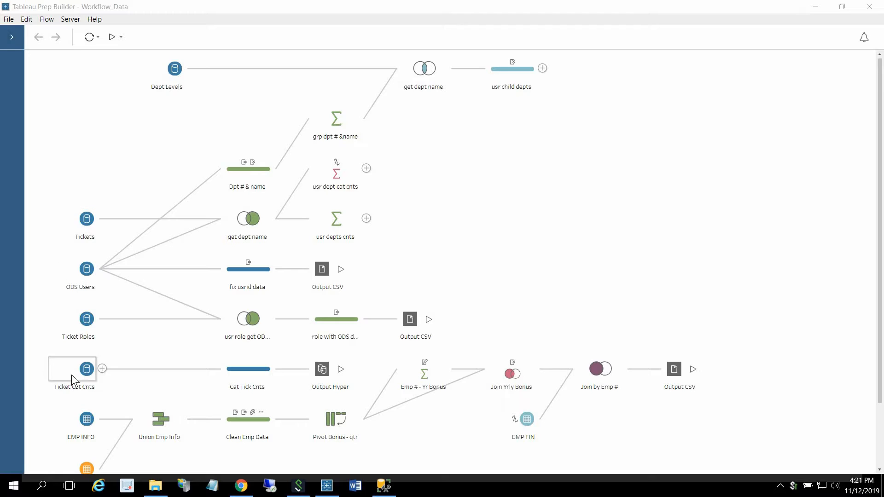
pyautogui.scroll(-2, 72, 376)
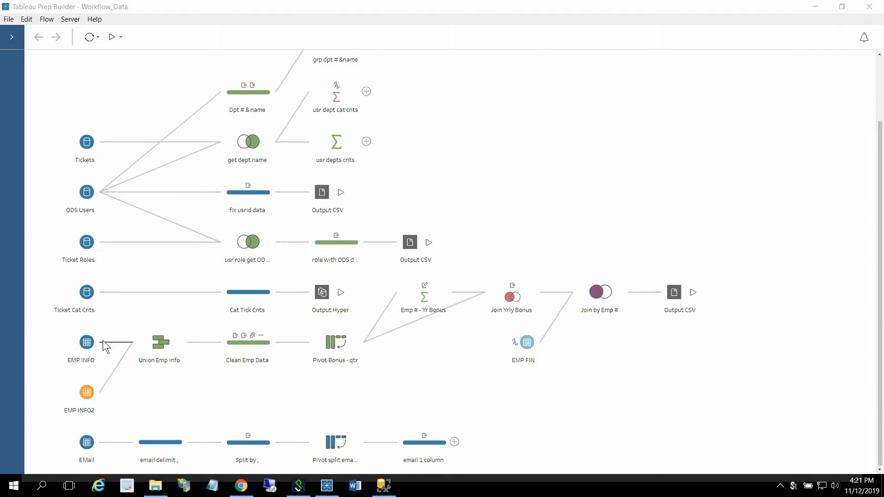
pyautogui.scroll(2, 259, 296)
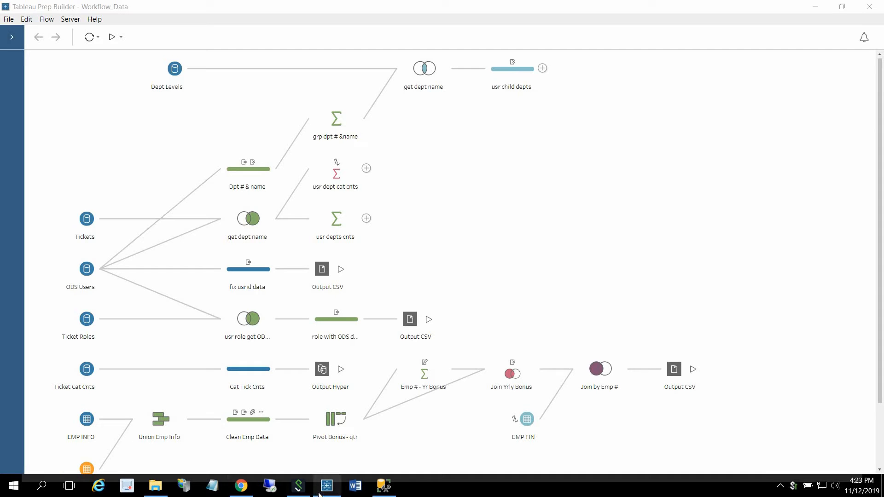
# Switch to the Managerial Dashboard page in the browser and lay out its menu in three columns.
pyautogui.click(241, 486)
pyautogui.click(357, 12)
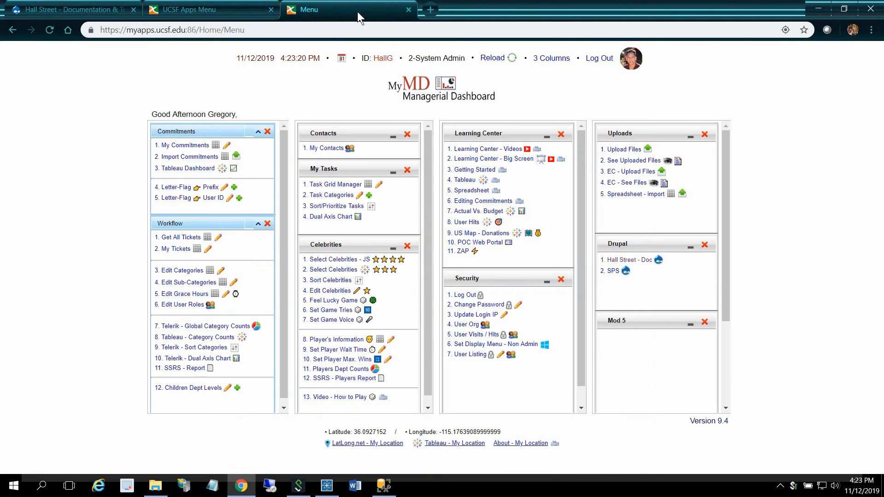
pyautogui.click(555, 58)
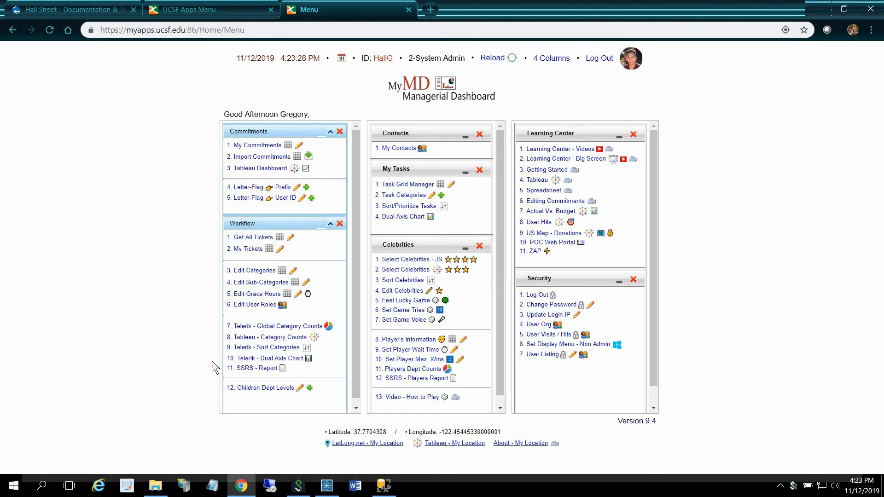
# Open the Children Dept Levels grid and examine which departments are assigned to each user.
pyautogui.click(257, 392)
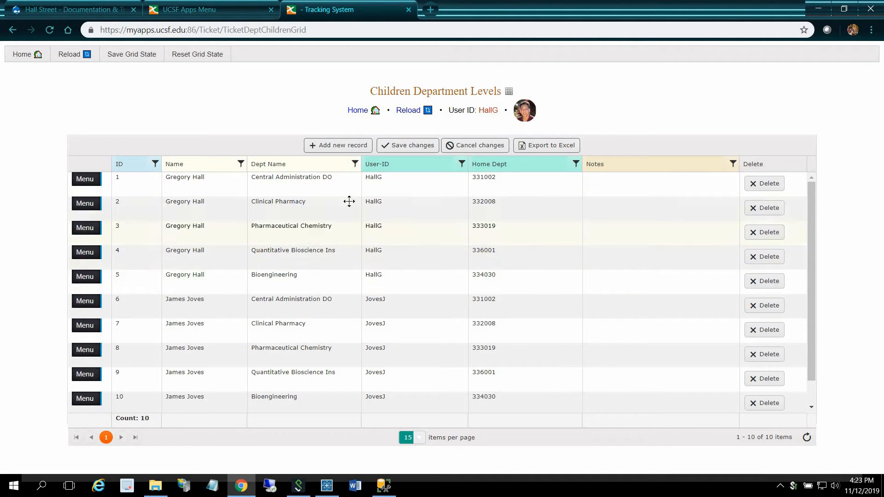
pyautogui.moveTo(264, 222); pyautogui.dragTo(262, 118)
pyautogui.click(262, 119)
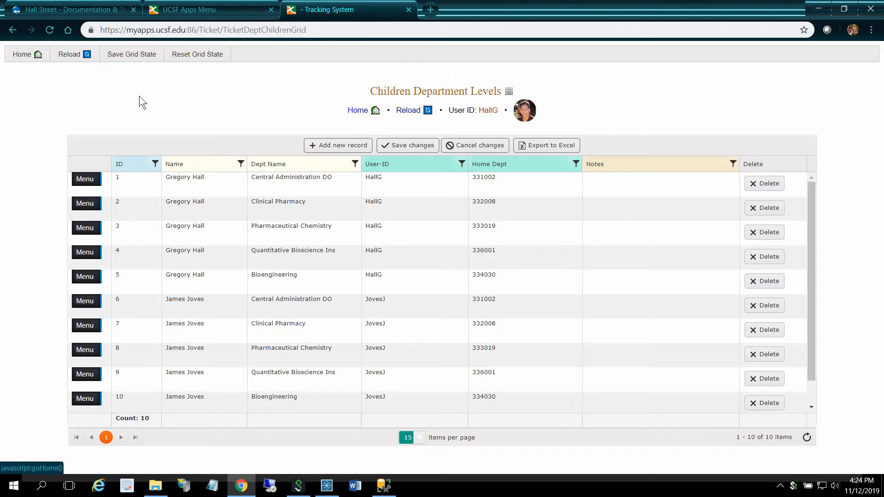
# Return to the dashboard home, open Get All Tickets and show the tickets of all children departments.
pyautogui.click(29, 56)
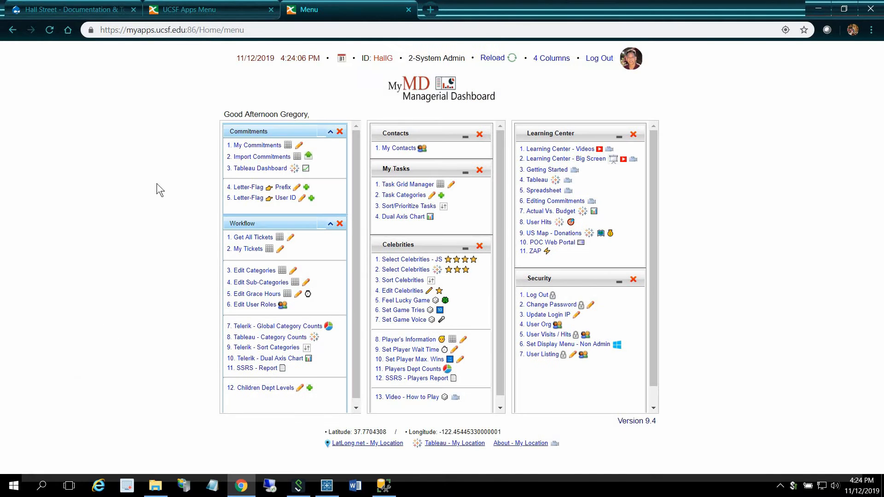
pyautogui.click(266, 237)
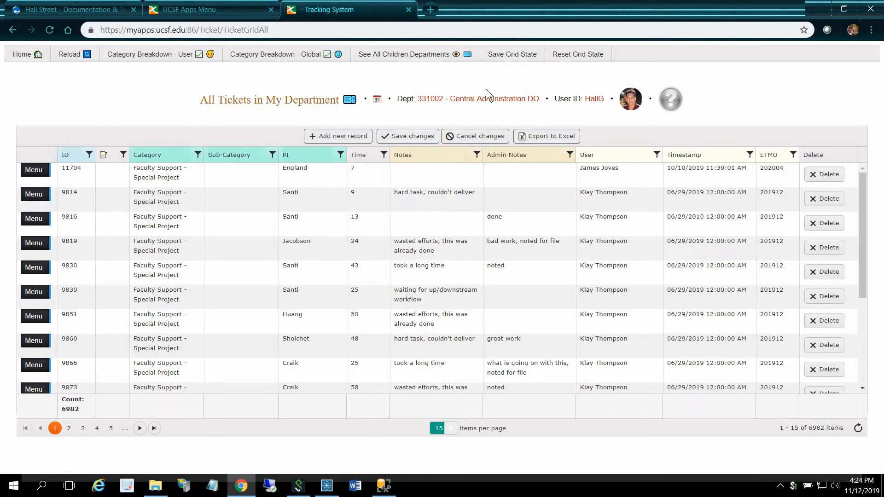
pyautogui.click(423, 57)
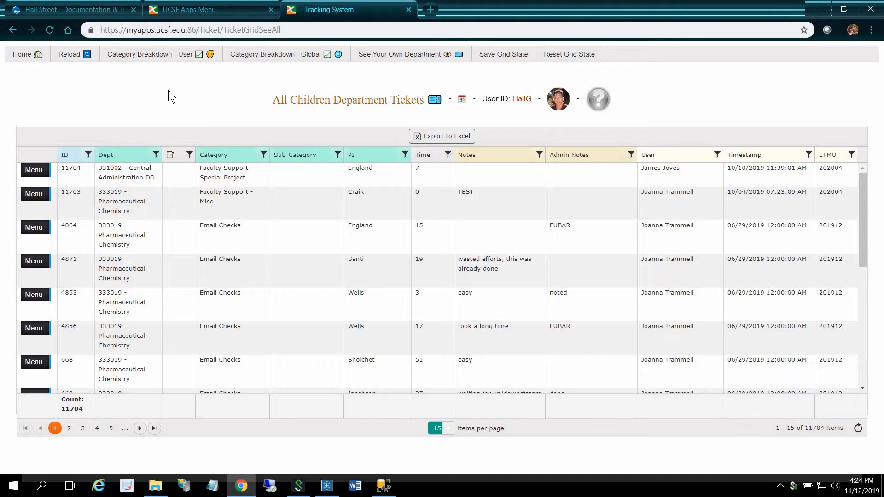
# Switch to Tableau Prep Builder and highlight each dl_userid value's related departments in the usr child depts step.
pyautogui.click(326, 486)
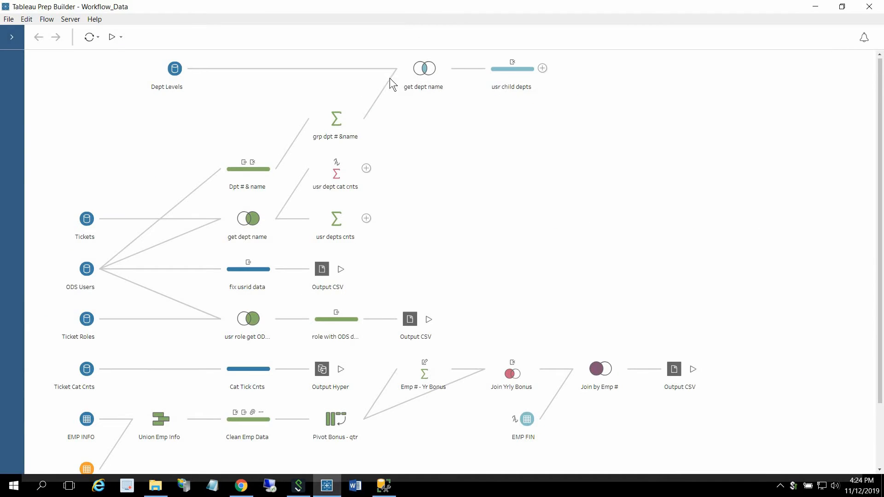
pyautogui.click(504, 71)
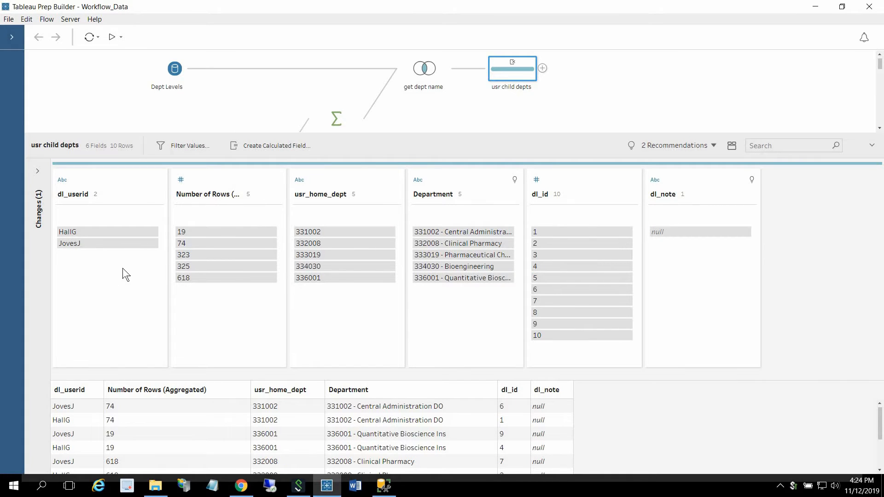
pyautogui.click(73, 231)
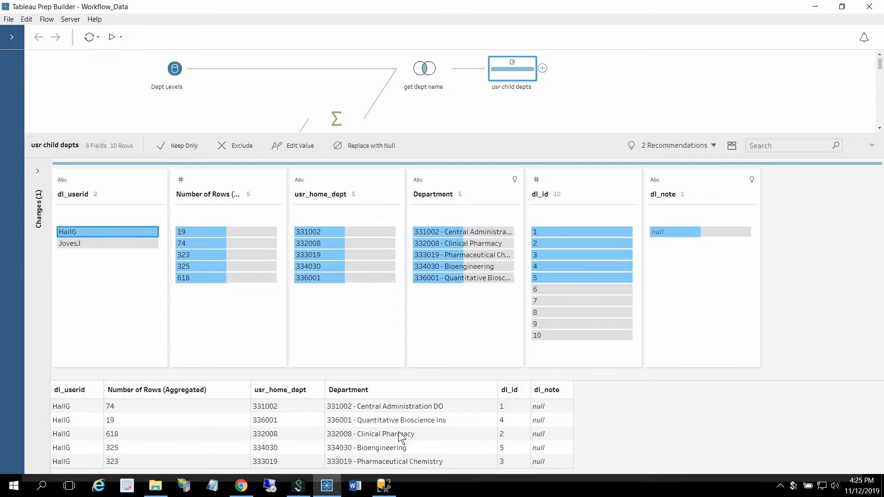
pyautogui.click(79, 254)
pyautogui.click(74, 245)
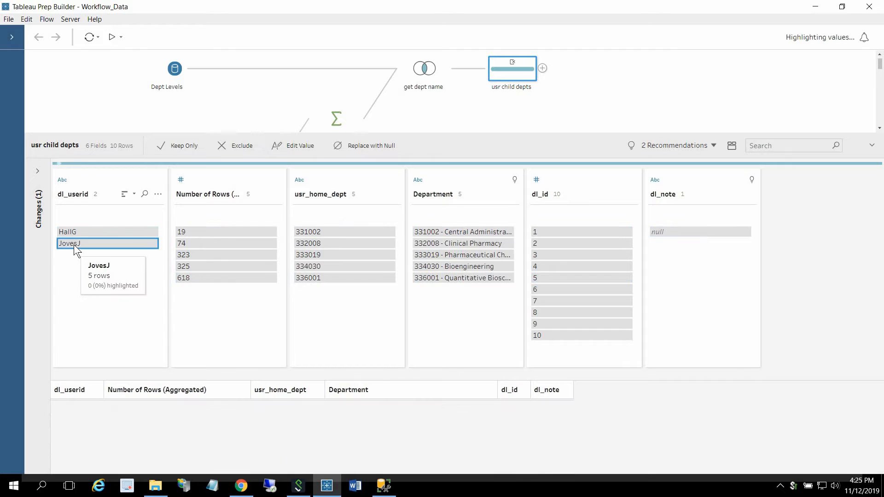
pyautogui.click(70, 246)
pyautogui.click(72, 242)
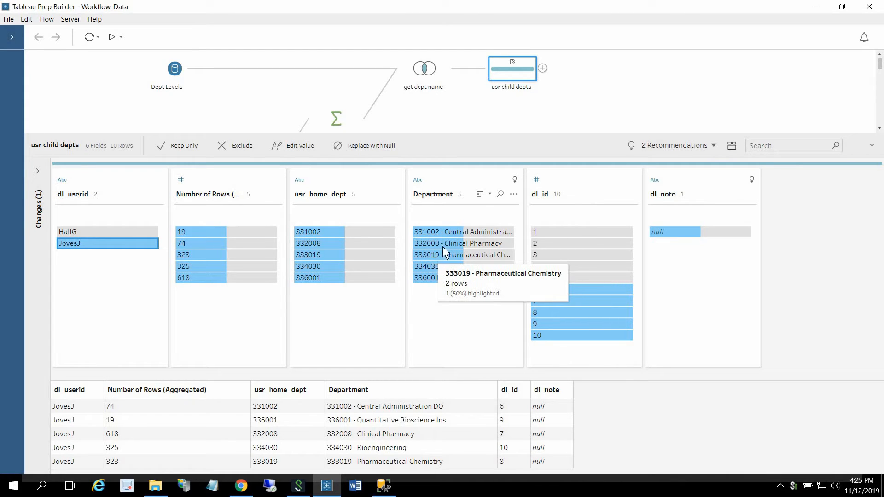
pyautogui.click(870, 146)
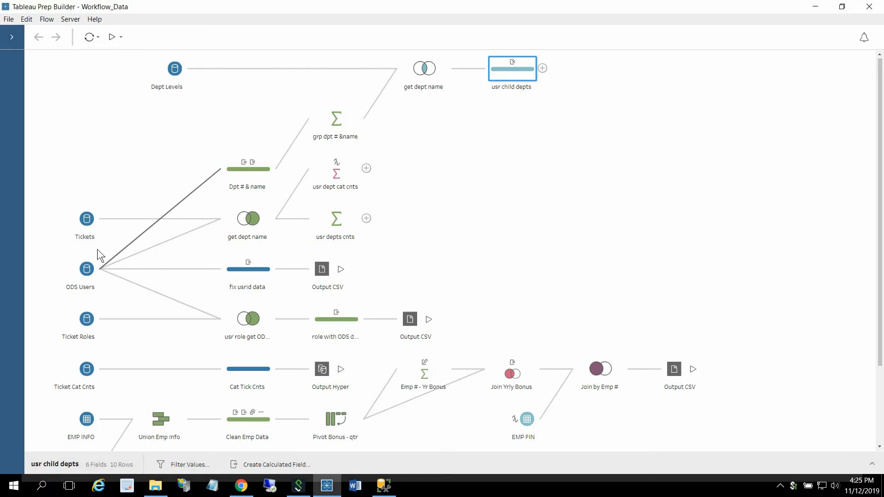
# Examine the removed fields, calculated field and data rows of the Dpt # & name cleaning step.
pyautogui.click(247, 168)
pyautogui.moveTo(245, 168)
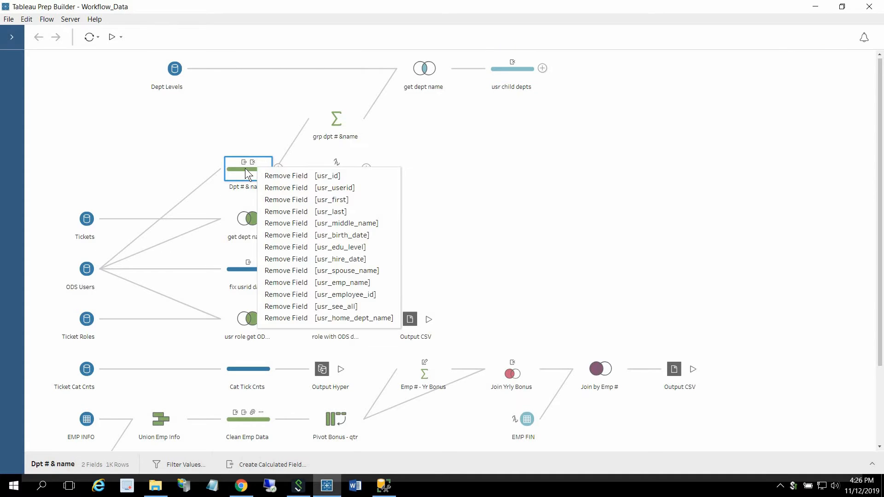
pyautogui.click(871, 465)
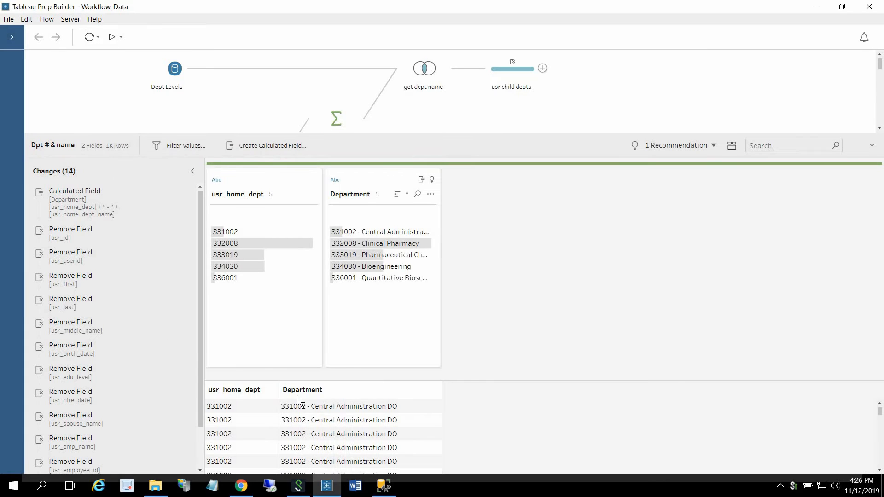
pyautogui.scroll(-1, 256, 416)
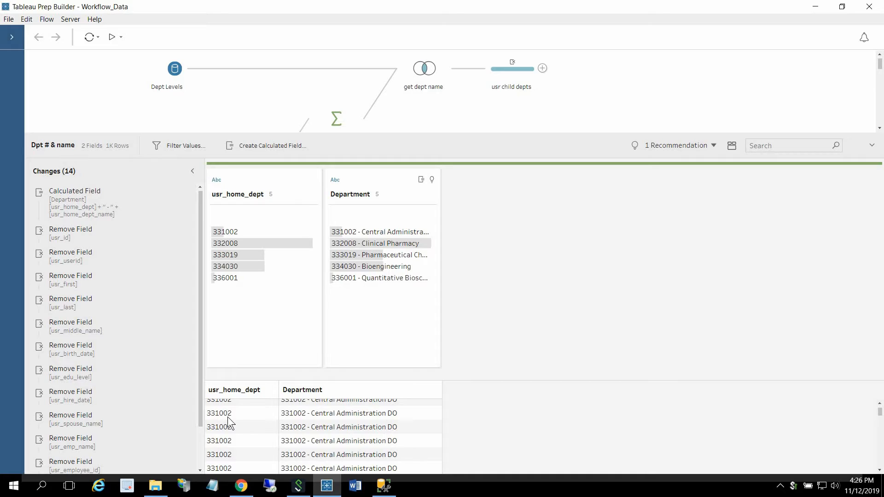
pyautogui.scroll(1, 266, 421)
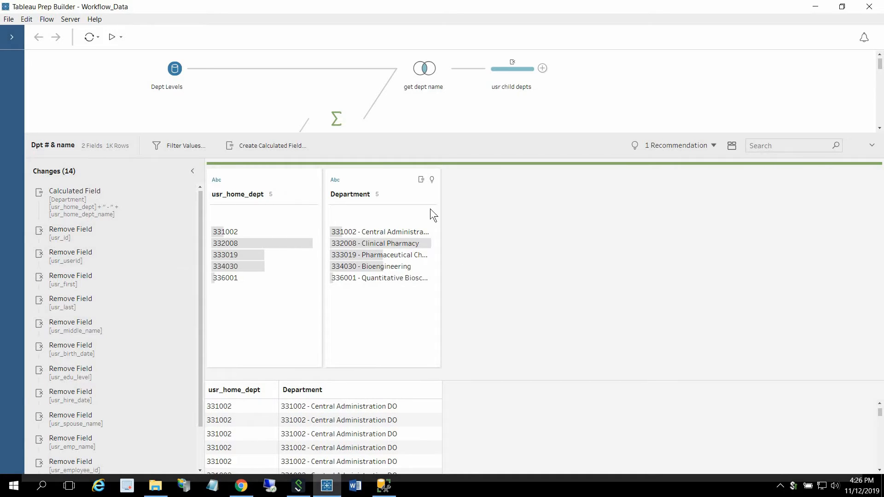
pyautogui.click(871, 146)
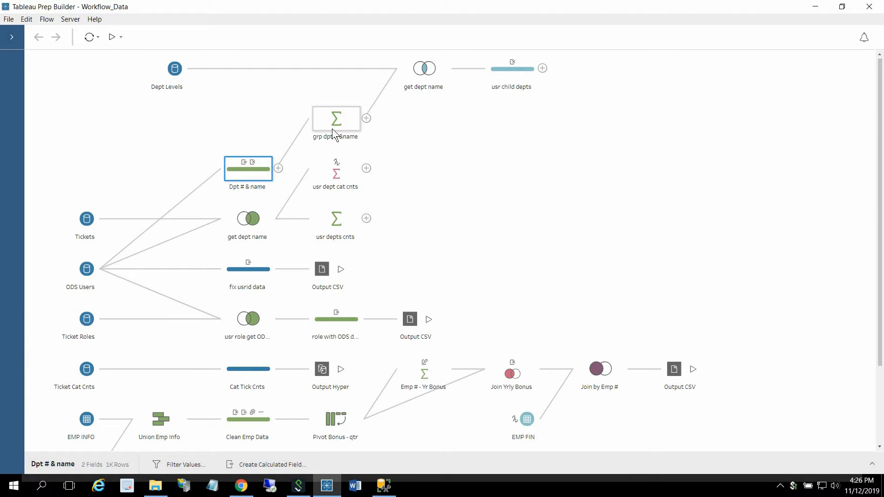
# Check the step types that can follow Dpt # & name and examine the grp dpt # &name aggregate's grouped and aggregated fields.
pyautogui.click(279, 168)
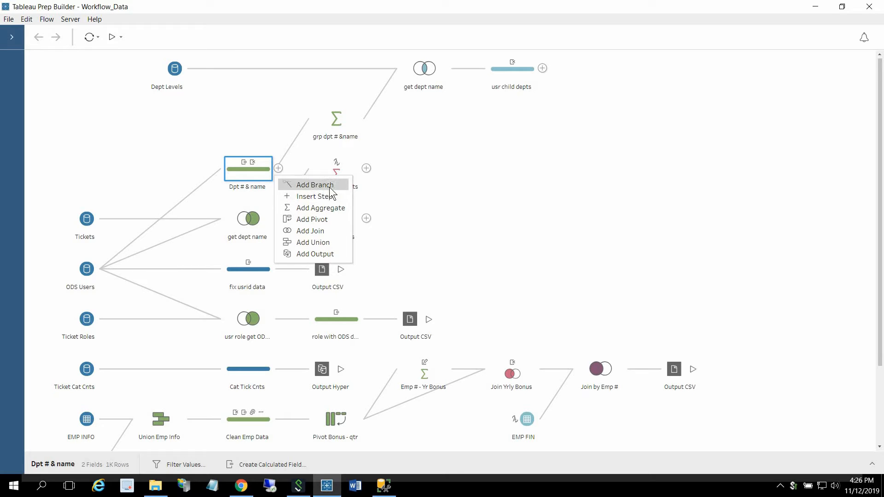
pyautogui.click(340, 128)
pyautogui.click(871, 464)
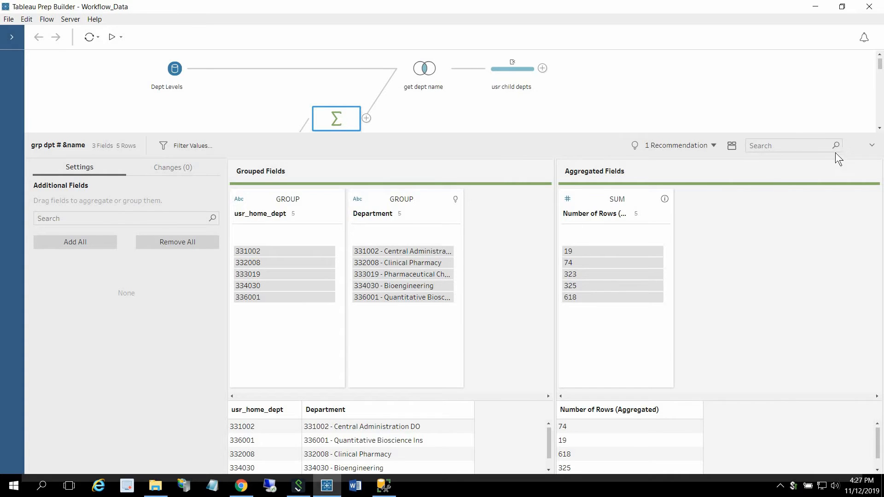
pyautogui.click(871, 145)
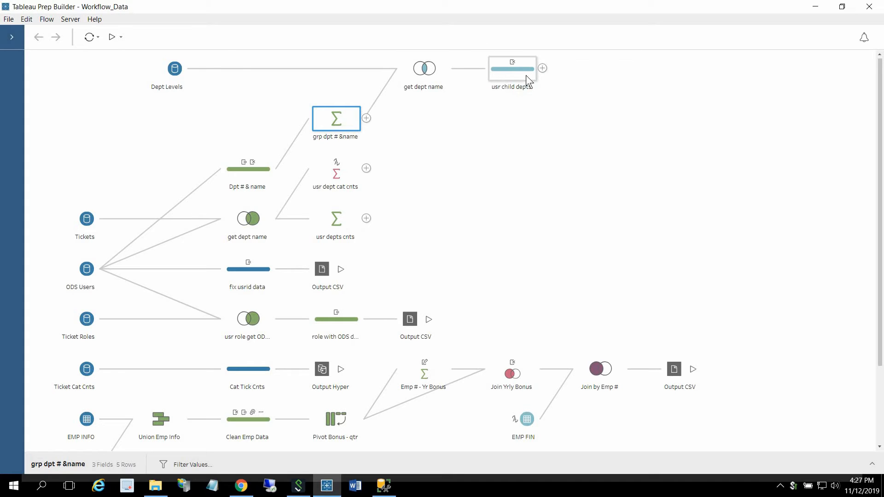
# Review the changes and resulting fields of the usr child depts step.
pyautogui.click(505, 70)
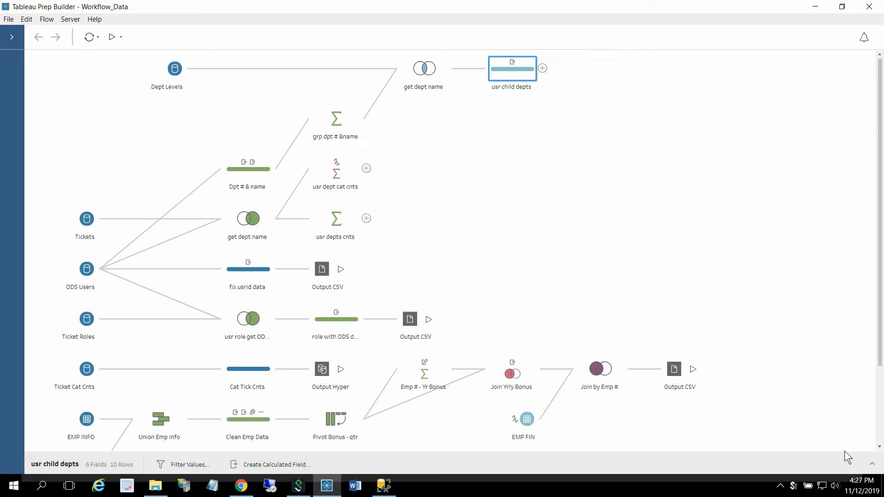
pyautogui.click(871, 464)
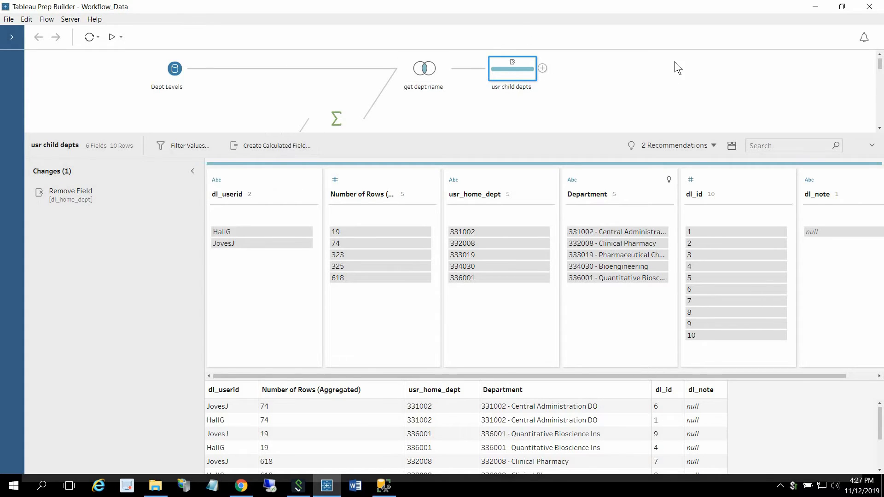
pyautogui.click(872, 145)
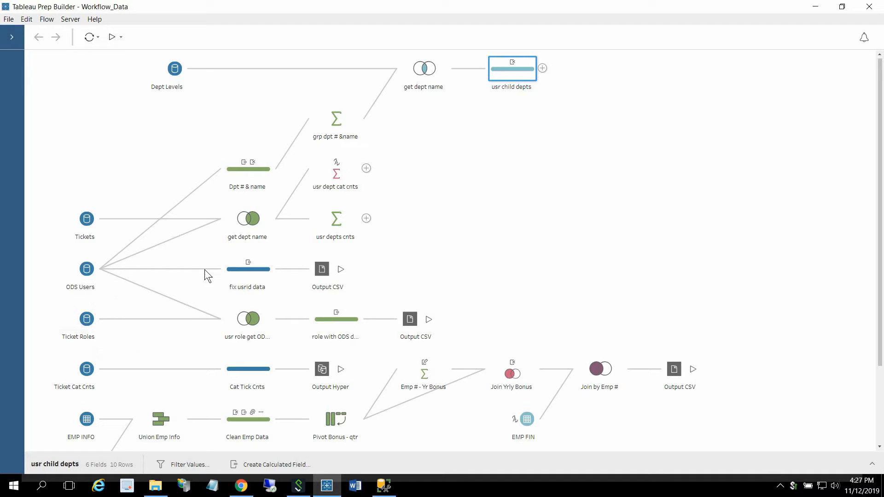
# Examine the calculated fields and profile values of the fix usrid data step on the ODS Users branch.
pyautogui.click(239, 266)
pyautogui.moveTo(249, 263)
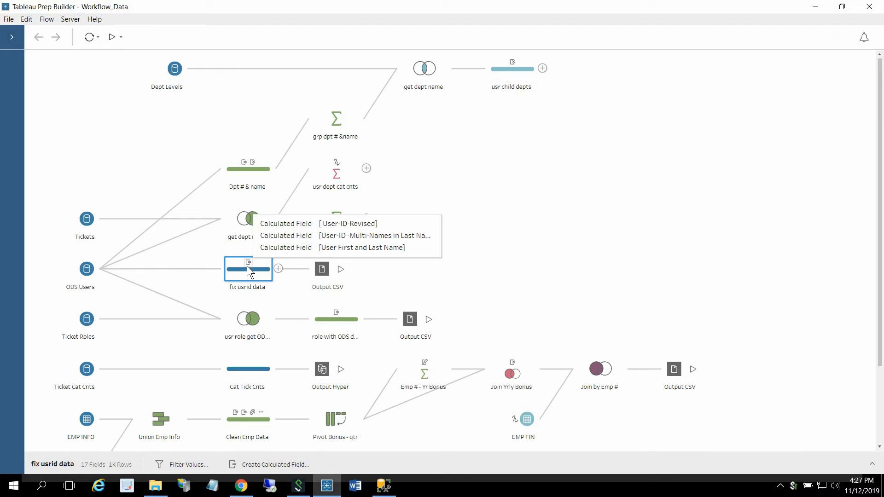
pyautogui.click(102, 268)
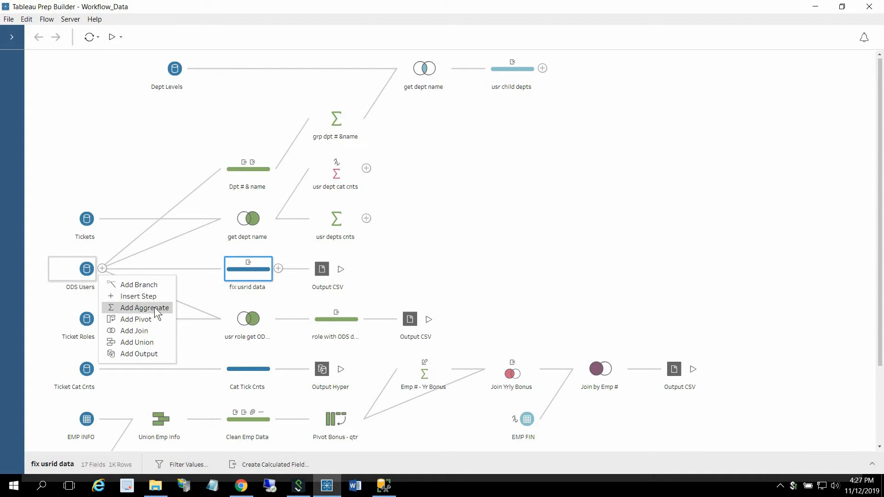
pyautogui.click(253, 262)
pyautogui.moveTo(252, 264)
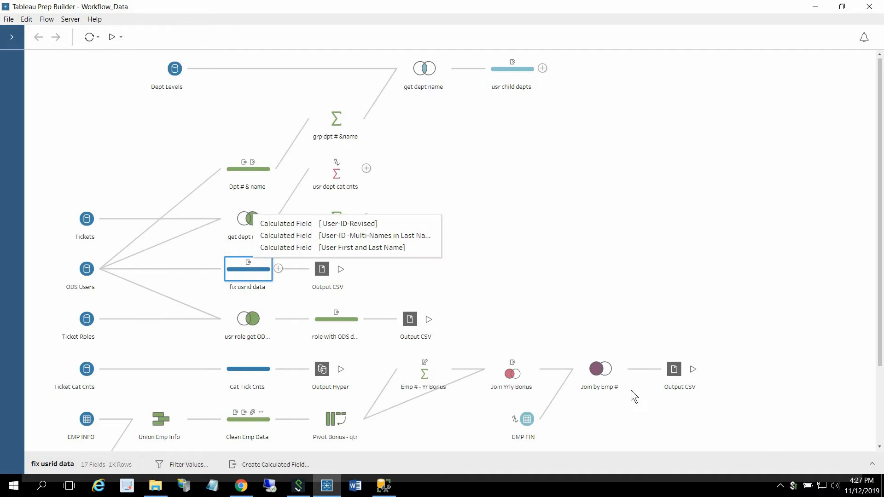
pyautogui.click(871, 465)
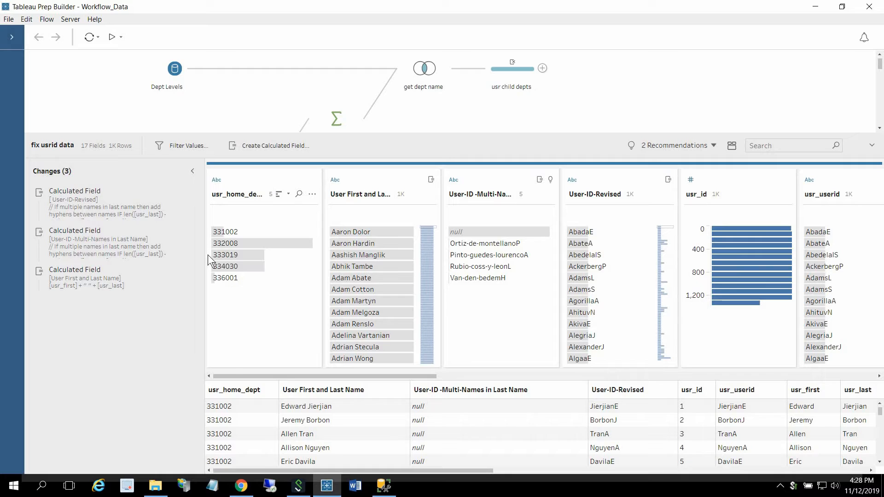
pyautogui.moveTo(219, 246)
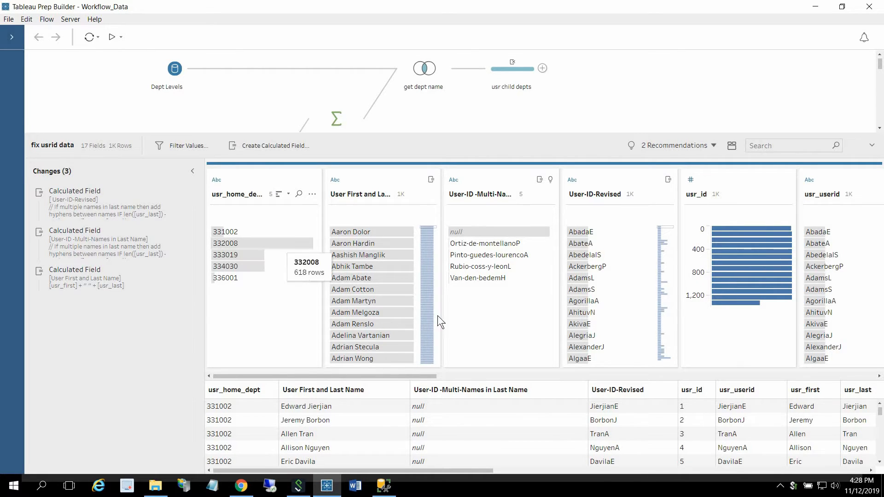
pyautogui.moveTo(479, 261)
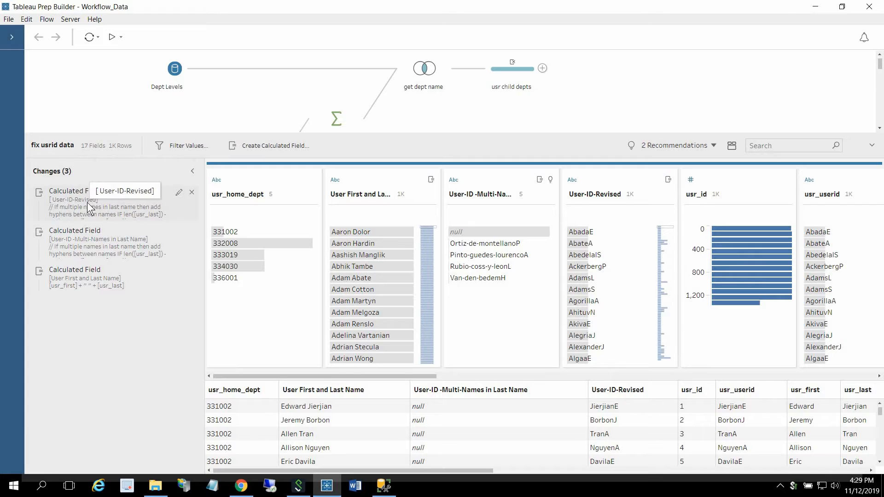
# Open the User-ID-Revised calculation, and switch to SQL Server Management Studio to review the equivalent query that hyphenates multi-part last names.
pyautogui.doubleClick(96, 189)
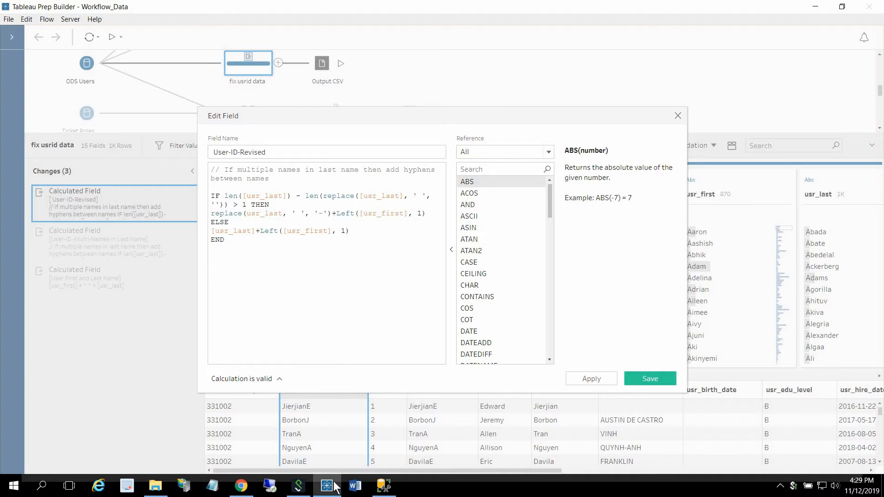
pyautogui.click(383, 486)
pyautogui.scroll(-2, 426, 323)
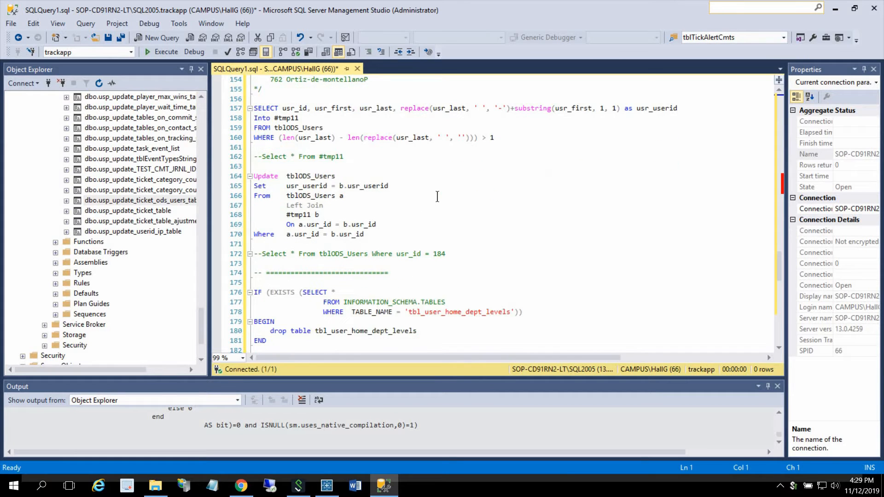
pyautogui.scroll(6, 445, 189)
pyautogui.scroll(-3, 446, 189)
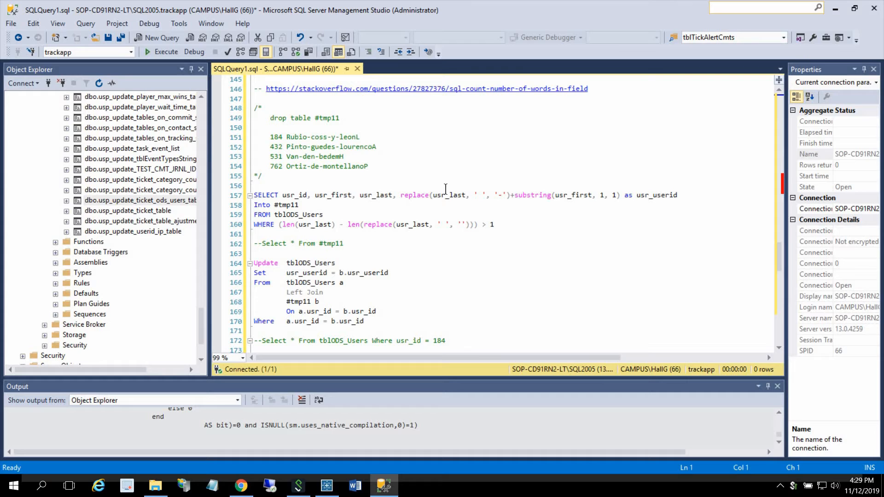
# Review the tblODS_Users update query, and switch back to Tableau Prep Builder to close the User-ID-Revised calculation unchanged.
pyautogui.scroll(-2, 382, 193)
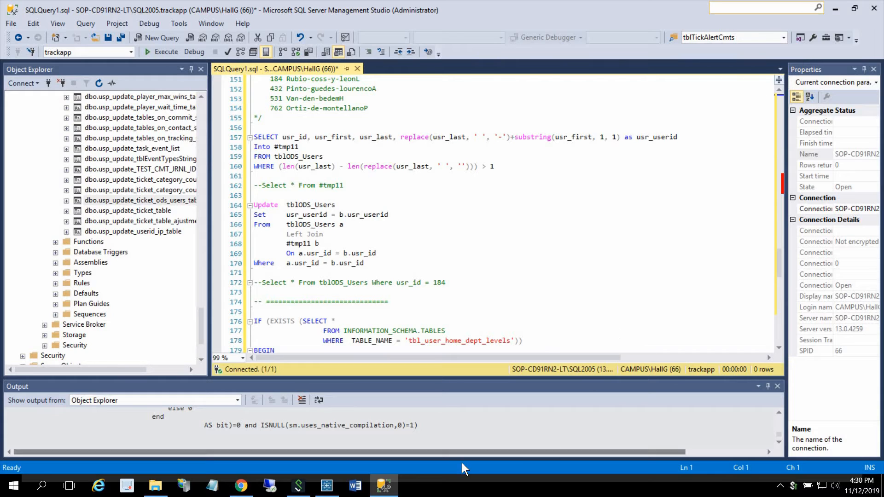
pyautogui.click(327, 483)
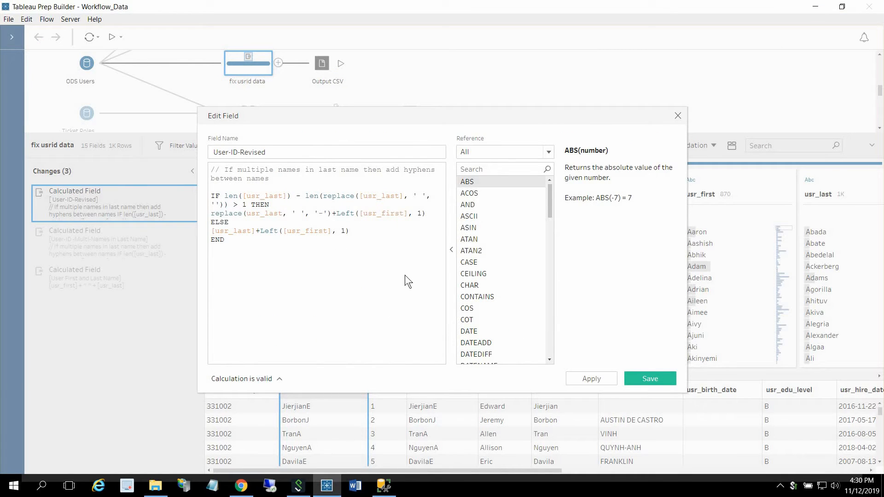
pyautogui.click(678, 114)
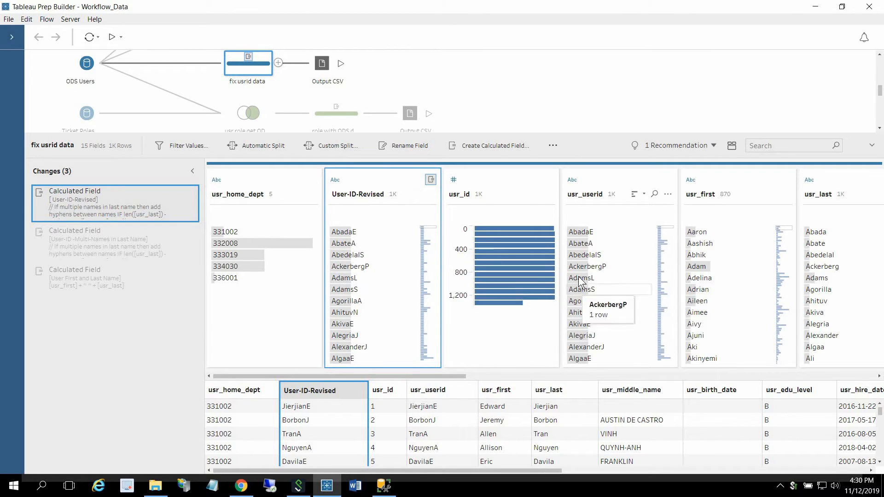
# Examine the User-ID -Multi-Names in Last Name calculation with its profile values and the User First and Last Name field.
pyautogui.click(88, 236)
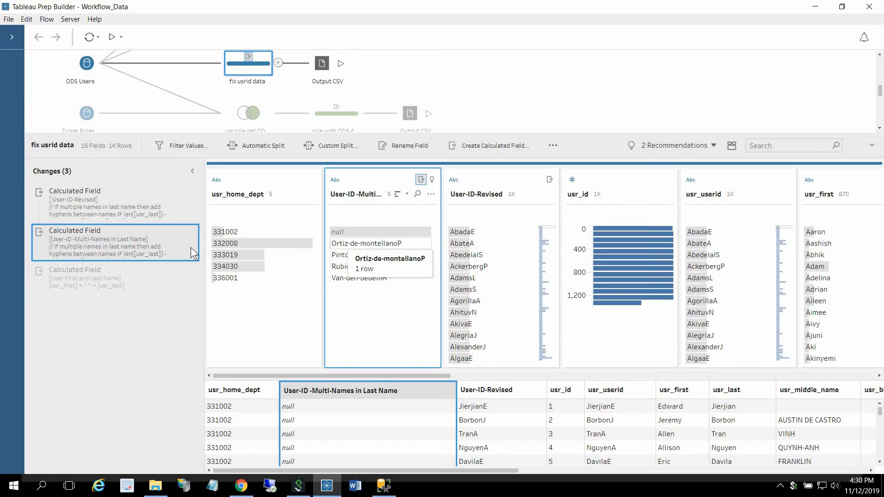
pyautogui.doubleClick(126, 245)
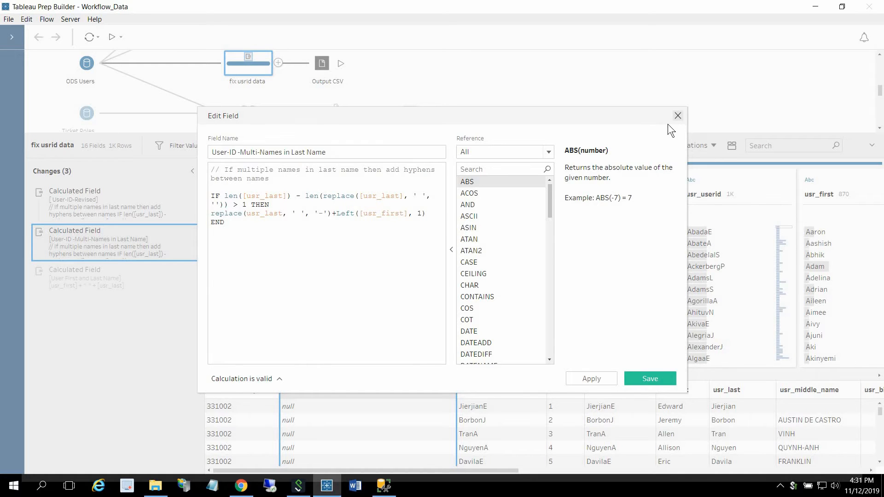
pyautogui.click(678, 115)
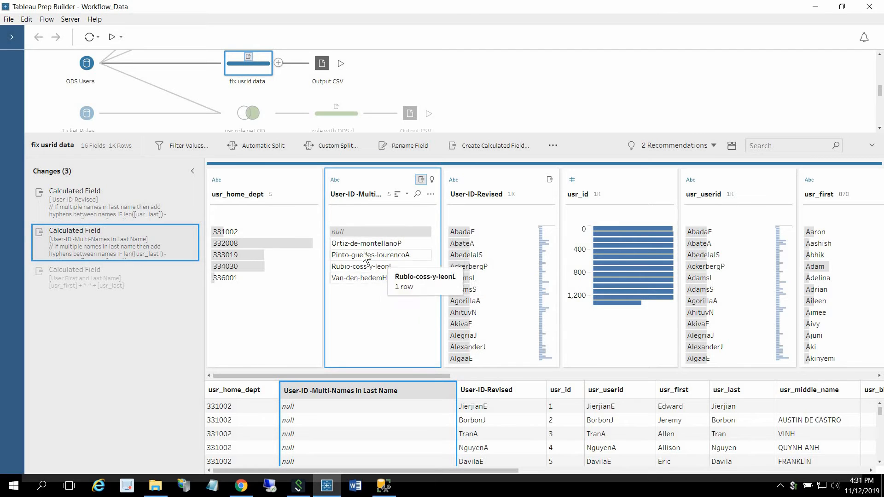
pyautogui.rightClick(346, 234)
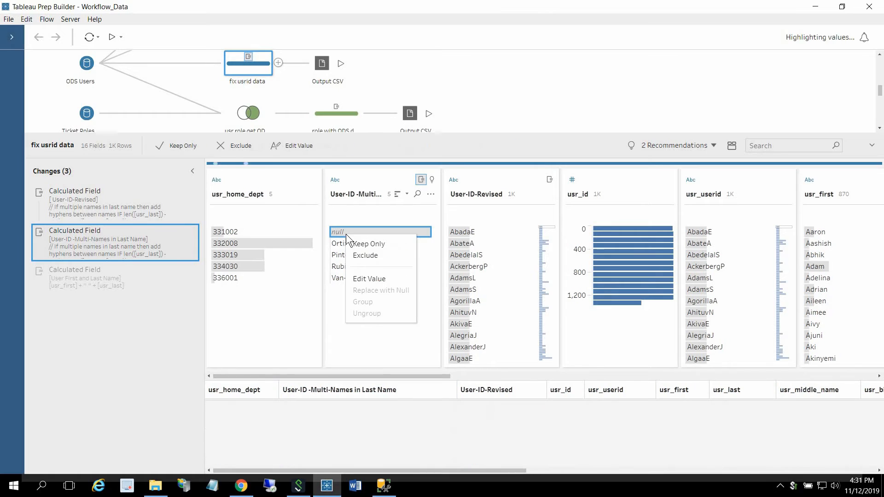
pyautogui.click(365, 338)
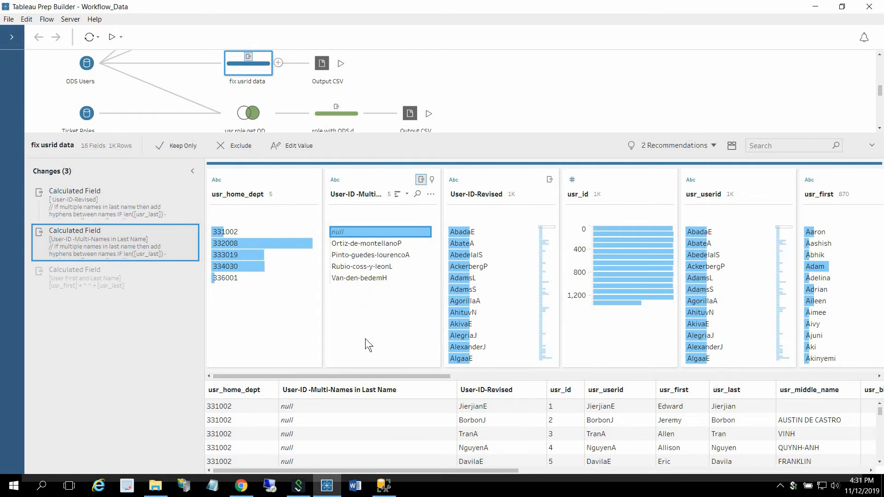
pyautogui.click(93, 274)
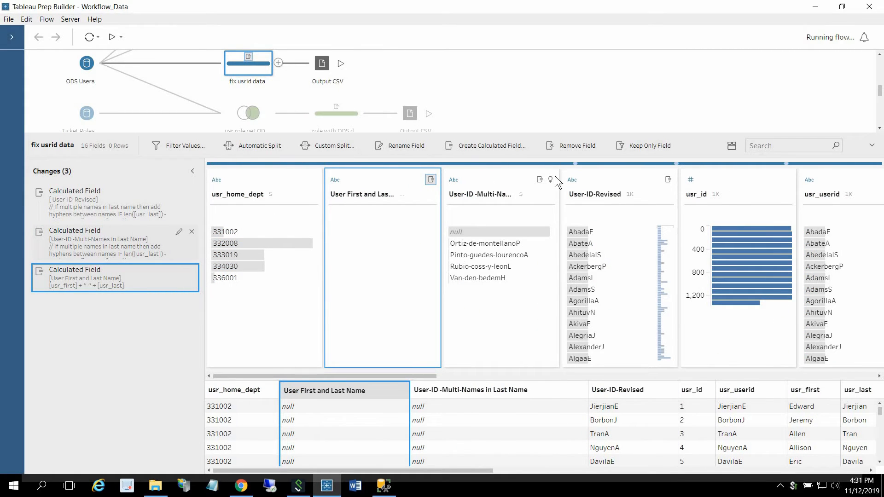
pyautogui.click(873, 146)
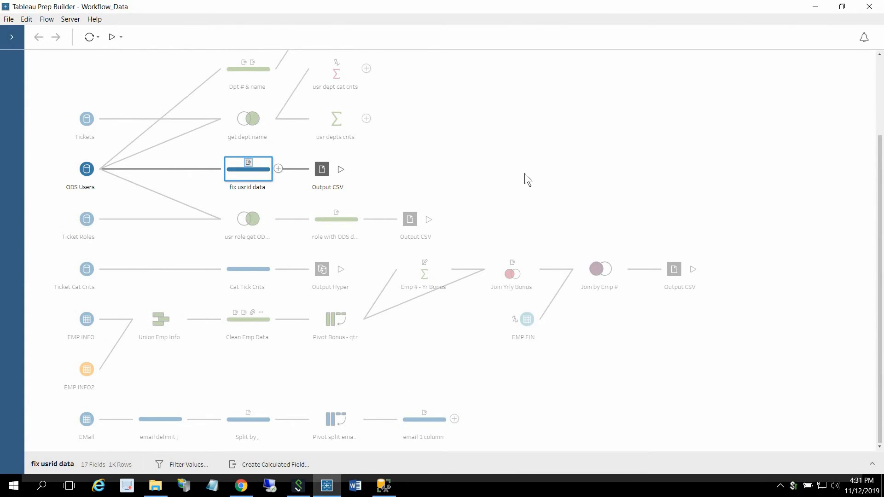
# Review the Clean Emp Data step's changes and its profile and data grid fields through the quarterly bonus columns.
pyautogui.click(214, 369)
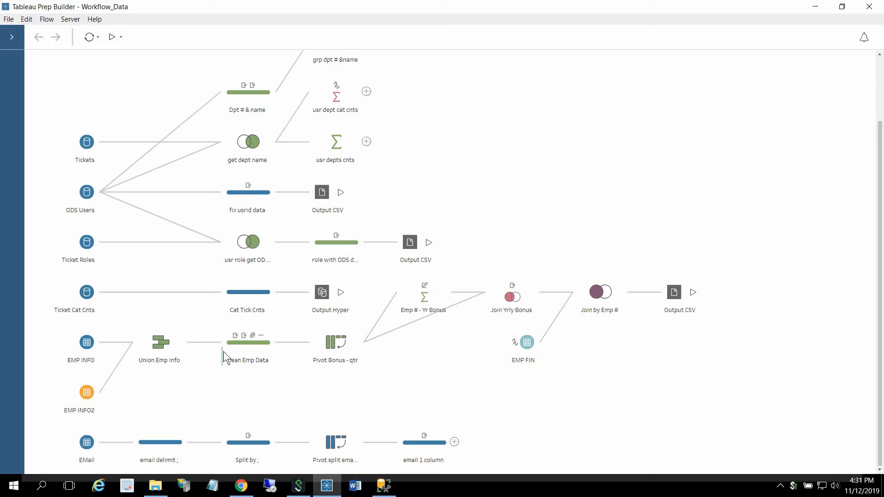
pyautogui.moveTo(221, 365); pyautogui.dragTo(228, 402)
pyautogui.click(253, 344)
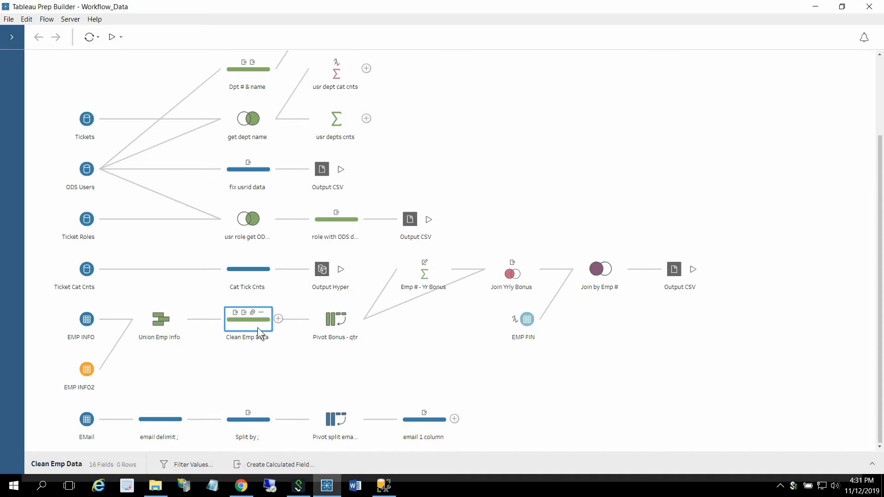
pyautogui.moveTo(269, 320); pyautogui.dragTo(250, 317)
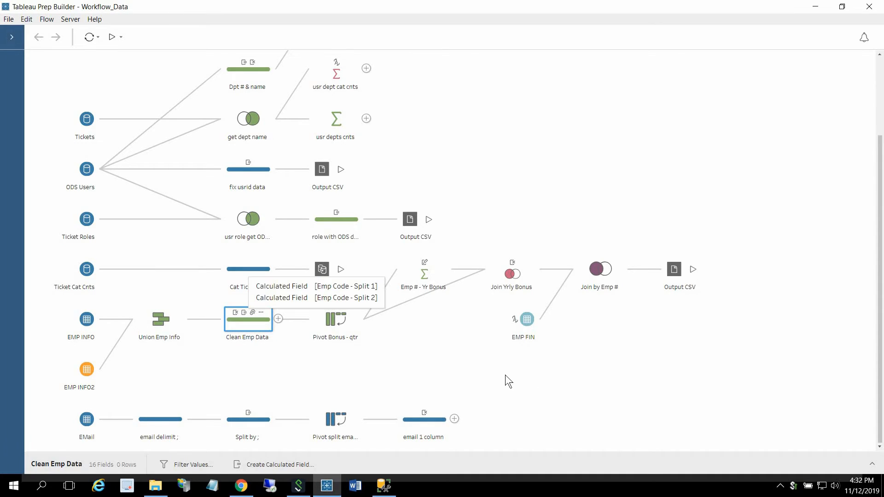
pyautogui.click(871, 464)
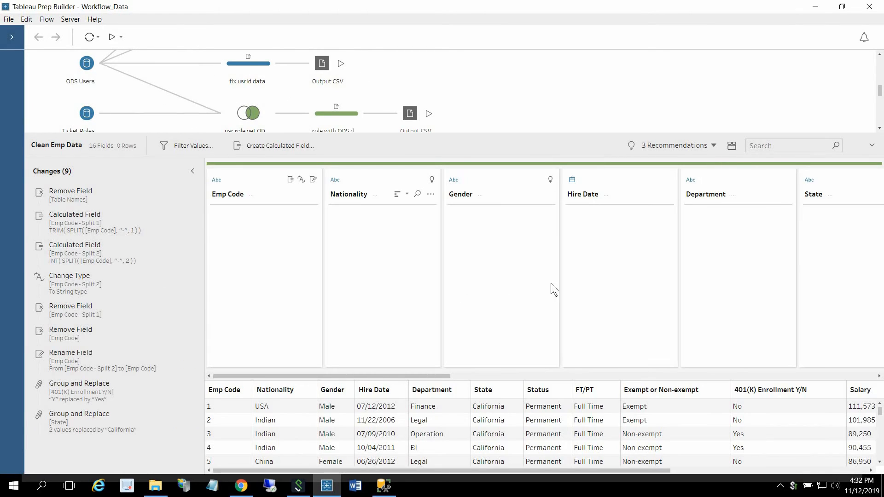
pyautogui.scroll(-3, 562, 68)
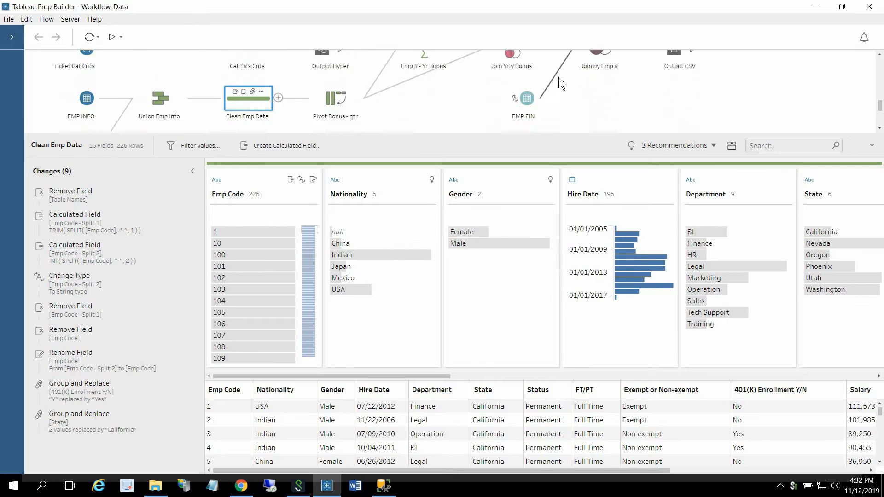
pyautogui.moveTo(439, 375); pyautogui.dragTo(636, 393)
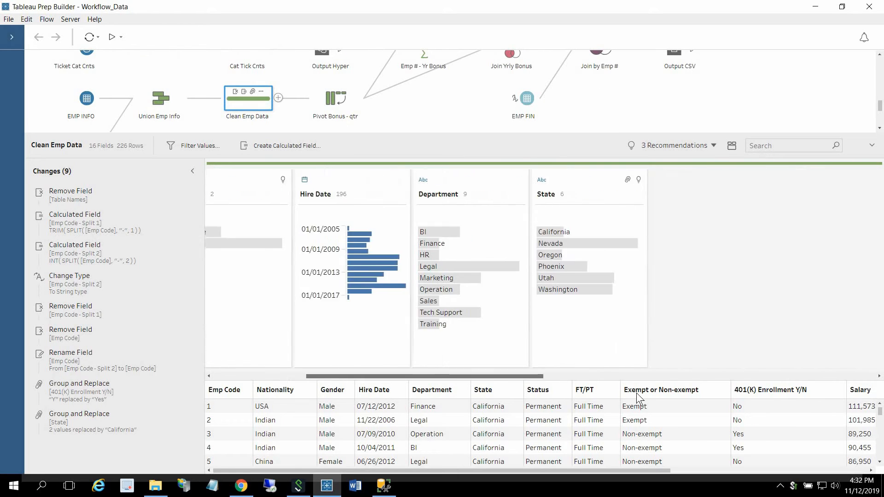
pyautogui.moveTo(650, 469); pyautogui.dragTo(846, 494)
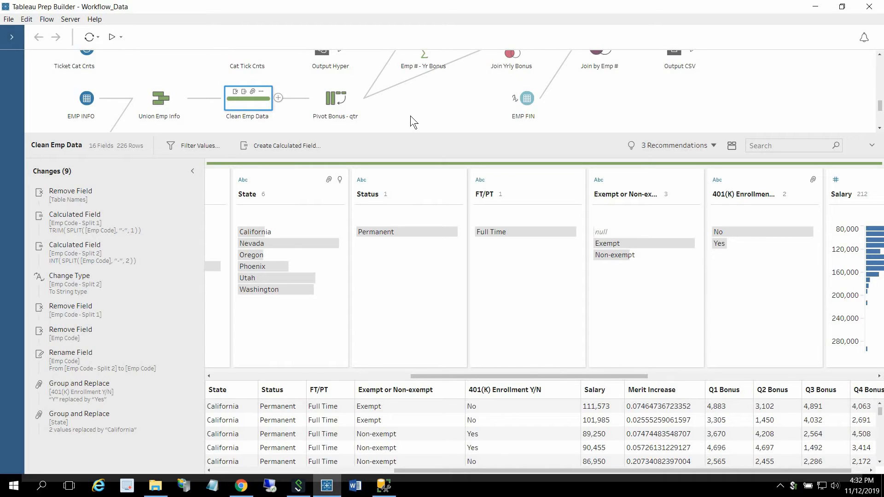
# Examine the pivoted quarterly bonus fields in Pivot Bonus - qtr and the grouping in the Emp # - Yr Bonus aggregate.
pyautogui.click(332, 97)
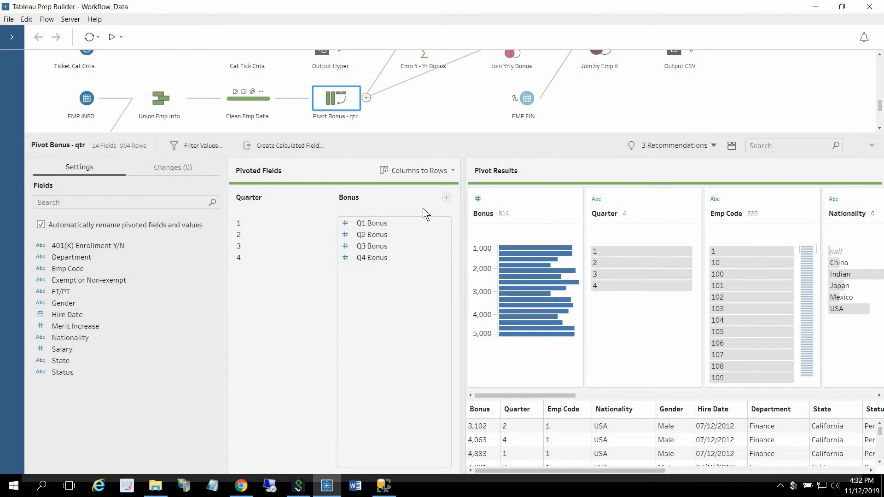
pyautogui.scroll(3, 432, 117)
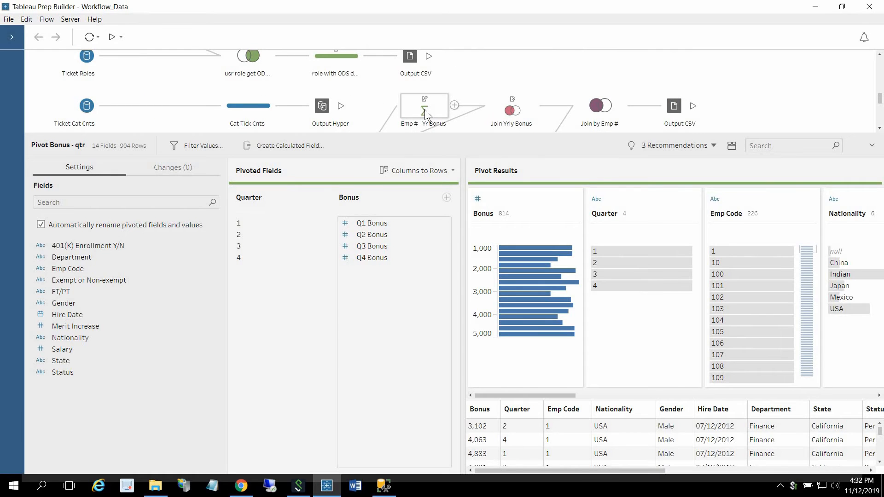
pyautogui.click(424, 109)
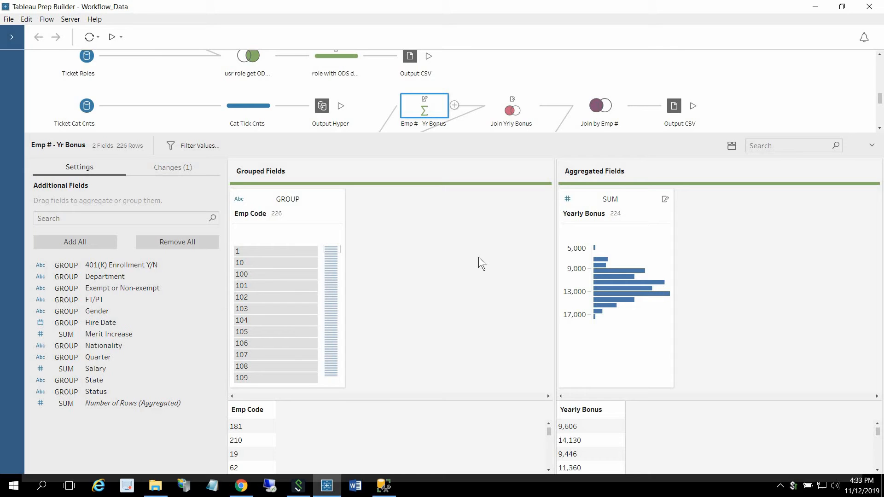
# Move the Emp # - Yr Bonus step into the same row as Pivot Bonus - qtr in the flow layout.
pyautogui.moveTo(424, 108); pyautogui.dragTo(344, 103)
pyautogui.moveTo(345, 103)
pyautogui.mouseDown()
pyautogui.moveTo(506, 65)
pyautogui.moveTo(359, 118)
pyautogui.moveTo(380, 117)
pyautogui.moveTo(339, 107)
pyautogui.mouseUp()
pyautogui.click(337, 101)
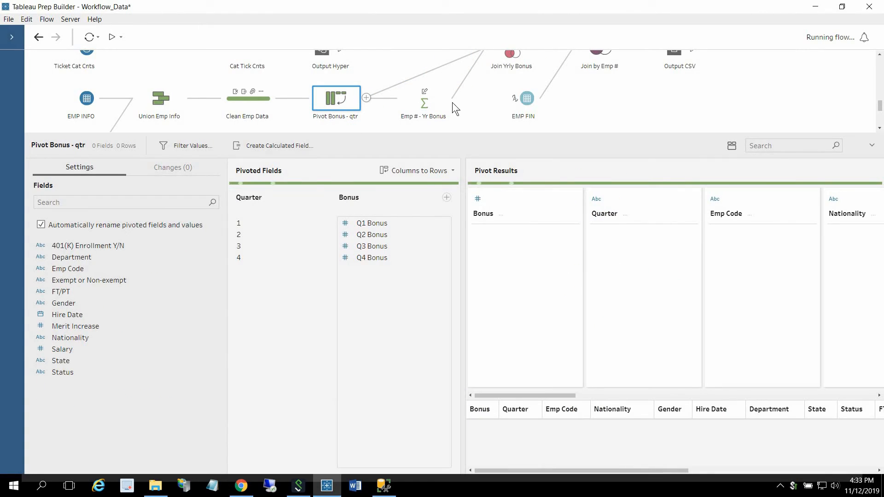
# Examine the Join Yrly Bonus results by highlighting quarter 1 and the first employee code, enlarging the results area to view the matching rows.
pyautogui.click(517, 65)
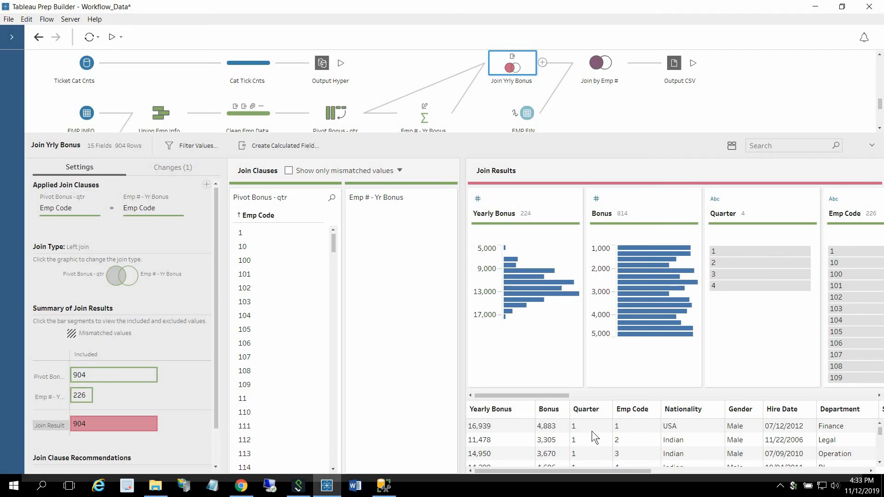
pyautogui.click(723, 251)
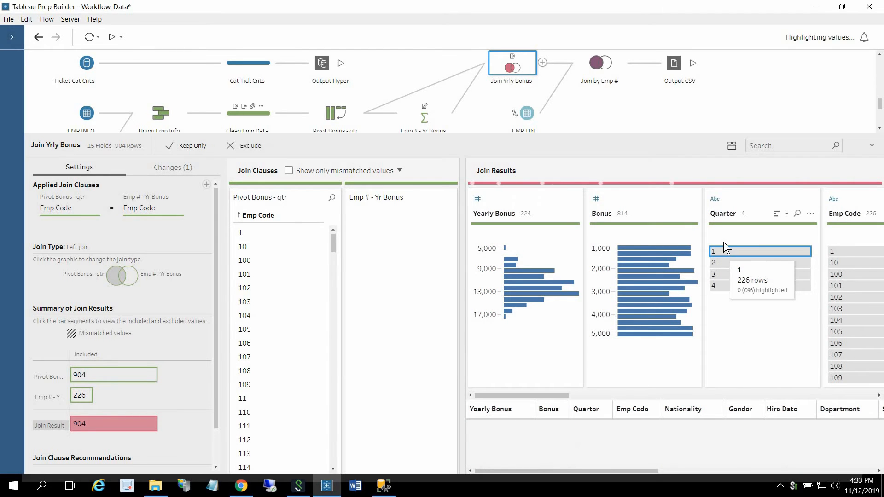
pyautogui.click(847, 248)
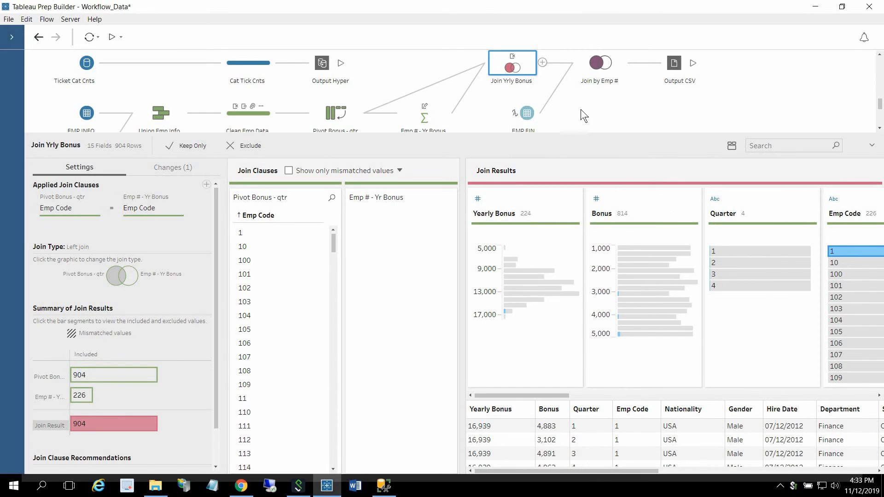
pyautogui.moveTo(581, 133); pyautogui.dragTo(581, 70)
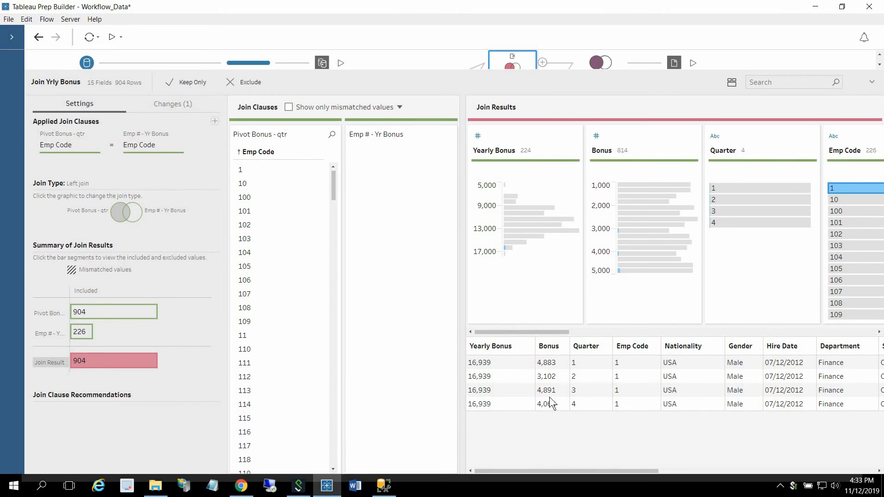
pyautogui.click(872, 82)
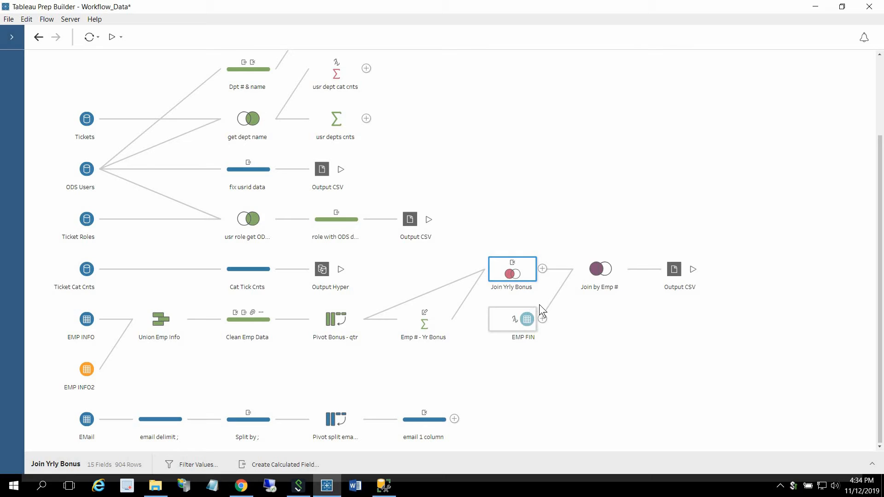
# Review the file name, location and output type of the Output CSV step that follows Join by Emp #.
pyautogui.click(679, 270)
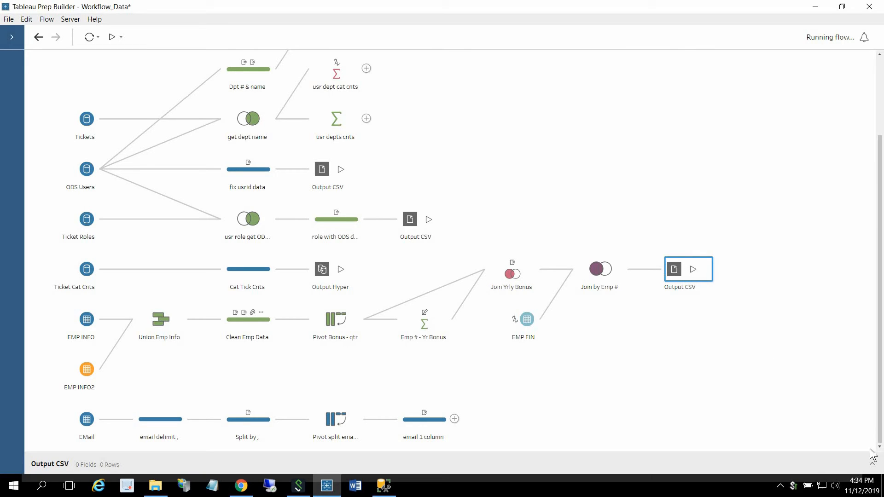
pyautogui.click(870, 465)
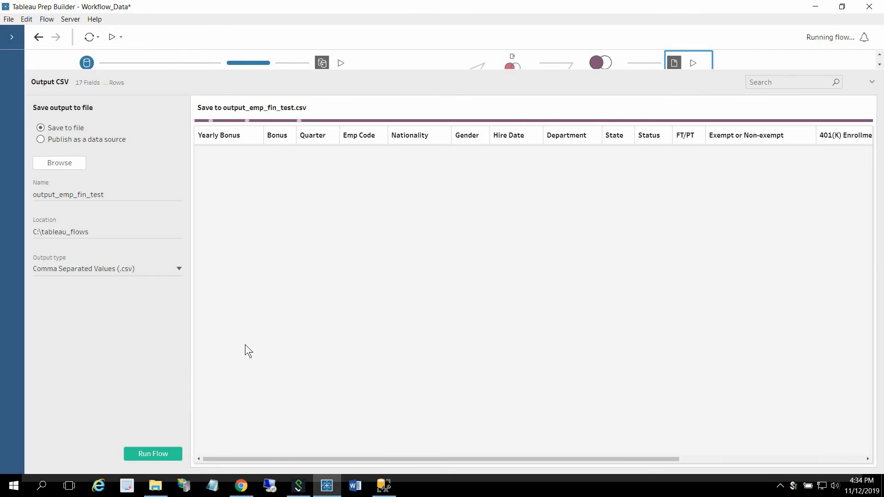
pyautogui.click(177, 267)
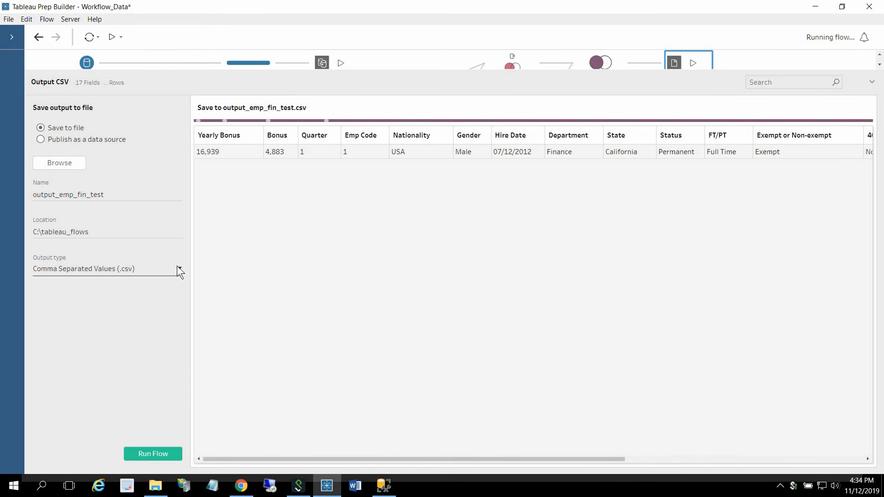
pyautogui.click(871, 81)
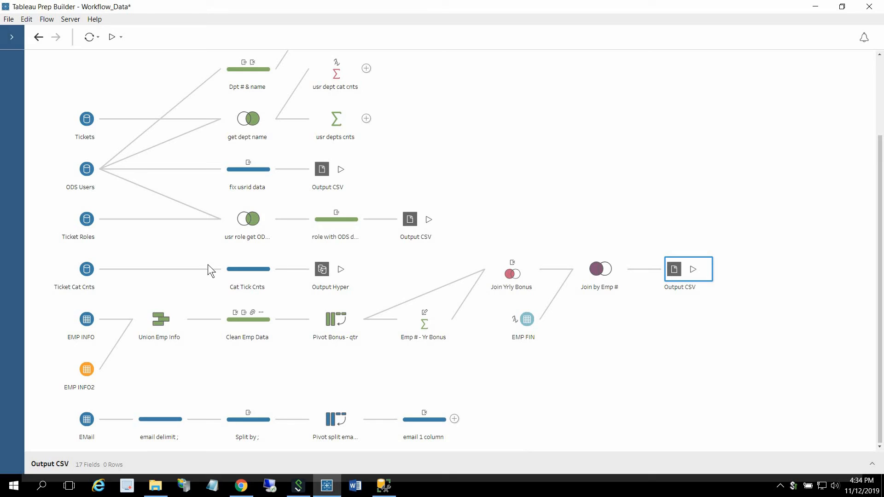
# Select the Cat Tick Cnts step, and switch to Chrome to view the web app's Tableau - Category Counts dashboard.
pyautogui.click(261, 266)
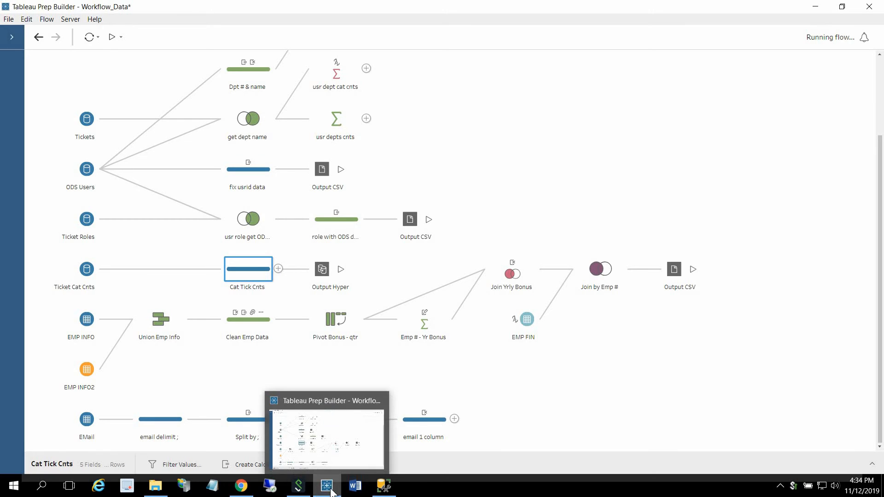
pyautogui.click(241, 486)
pyautogui.click(35, 56)
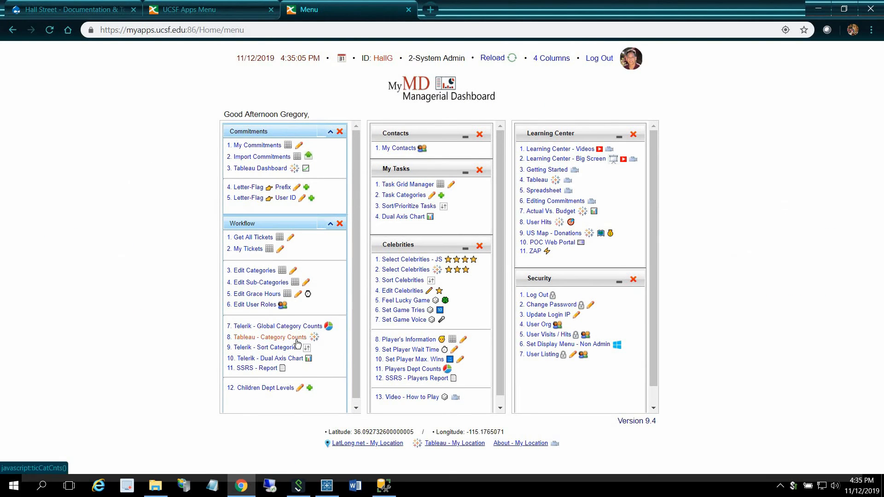
pyautogui.click(299, 338)
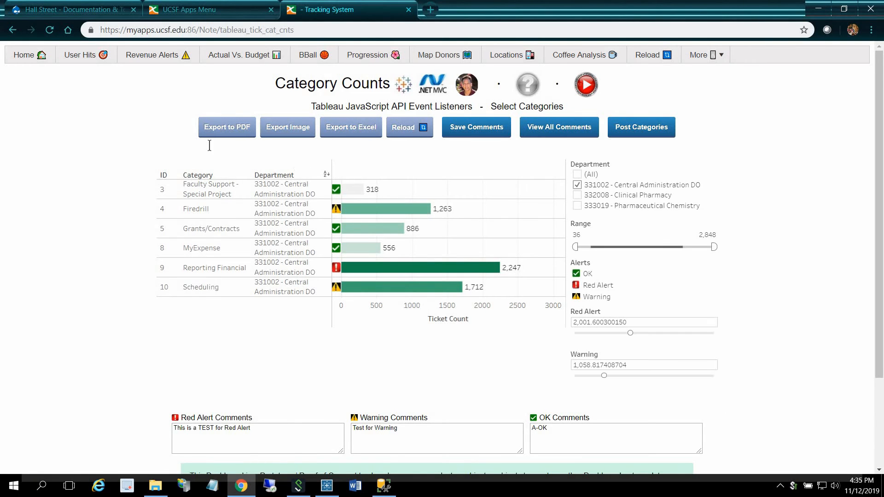
# Switch to File Explorer and open ticket_category_counts_from_hyper.twb from the tableau_flows folder in Tableau.
pyautogui.click(158, 486)
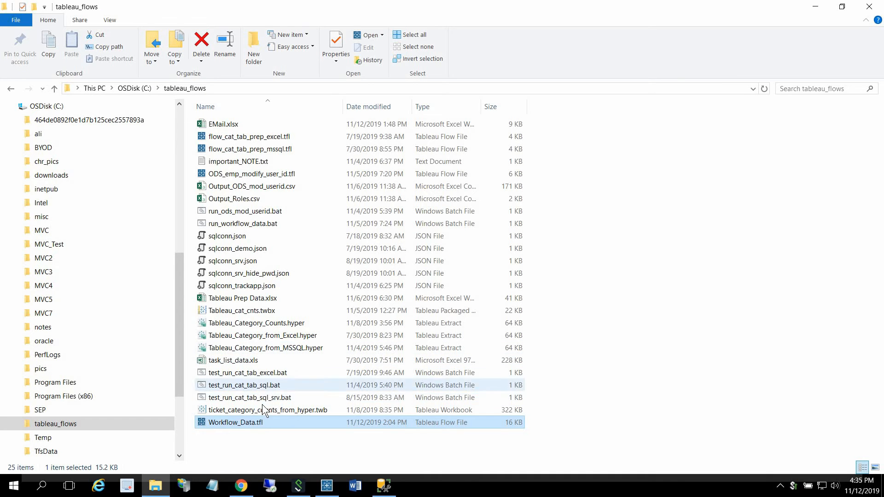
pyautogui.click(291, 410)
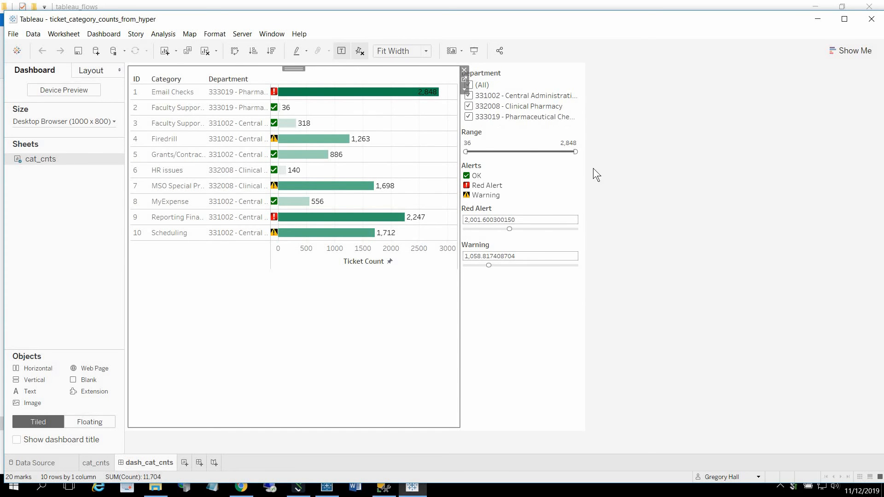
# Examine the workbook's Tableau_Category_Counts extract data source, and browse the tableau_flows files available for a new file connection.
pyautogui.click(44, 465)
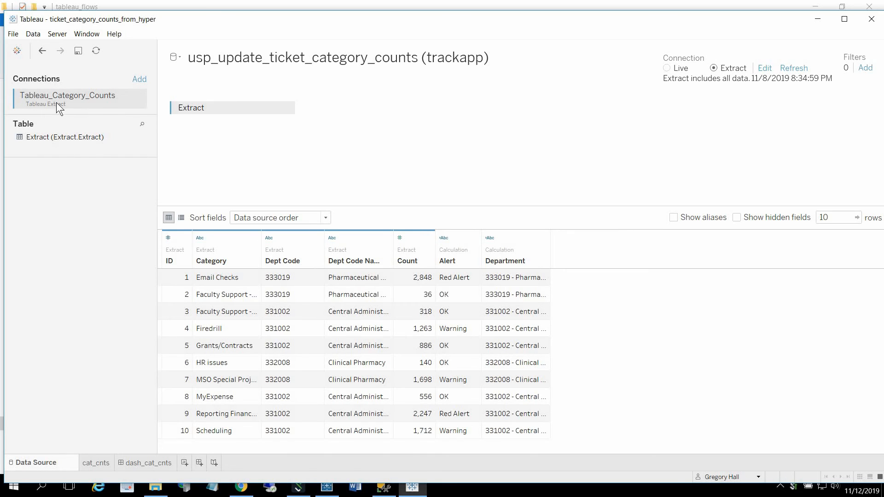
pyautogui.click(140, 81)
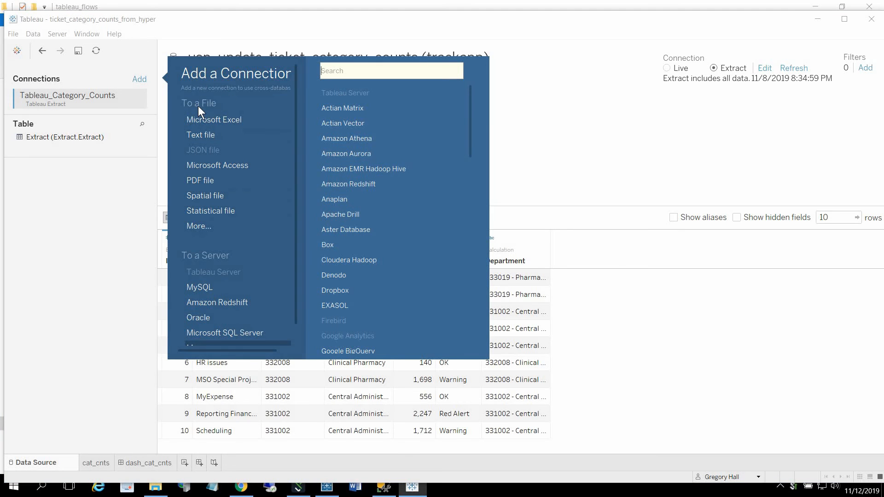
pyautogui.click(200, 227)
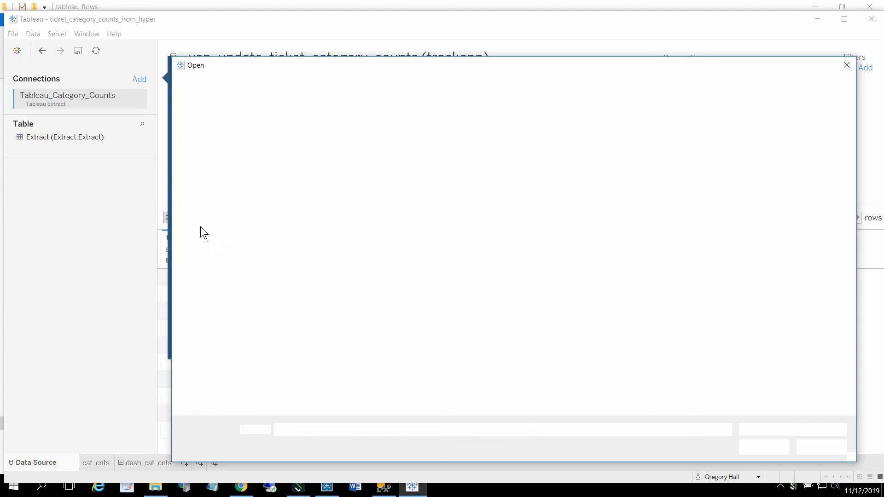
pyautogui.moveTo(203, 225); pyautogui.dragTo(423, 207)
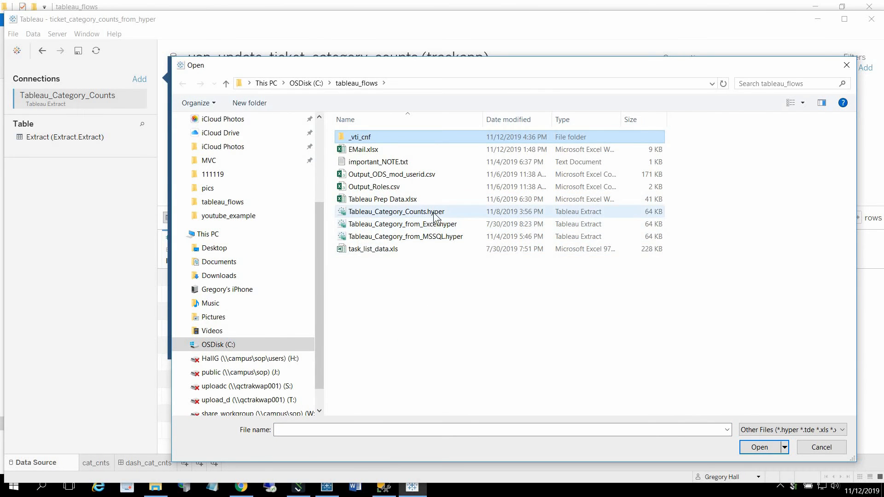
pyautogui.click(850, 66)
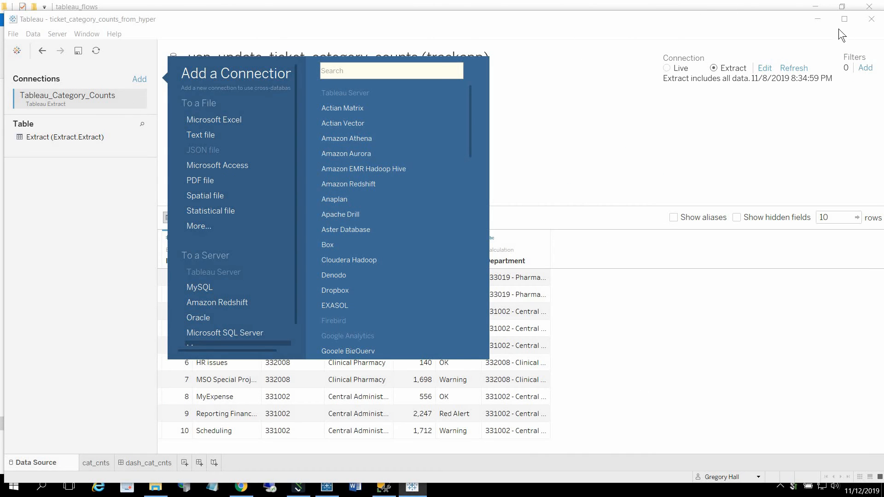
# Close the ticket_category_counts_from_hyper workbook without saving changes, and return to the Workflow_Data flow in Tableau Prep Builder.
pyautogui.click(873, 19)
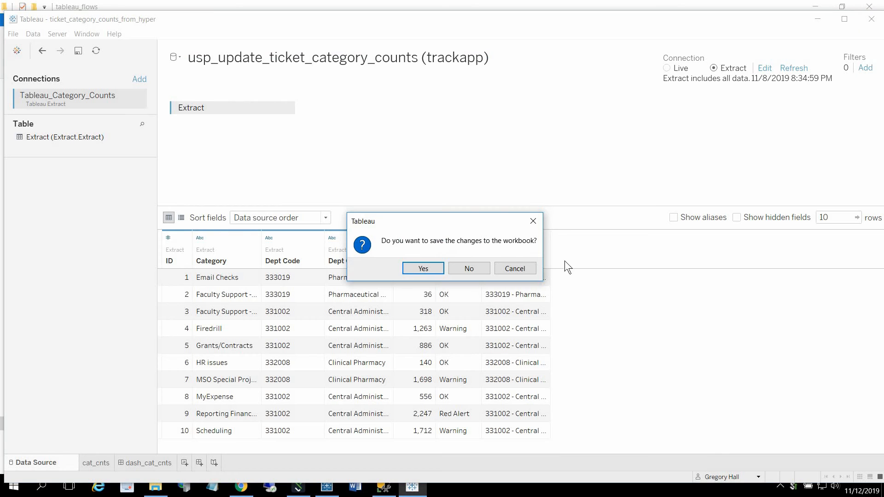
pyautogui.click(473, 268)
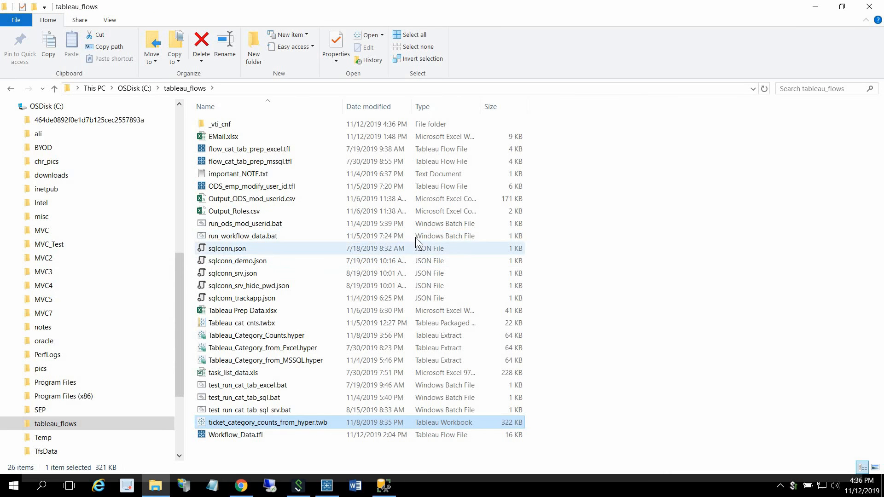
pyautogui.click(816, 7)
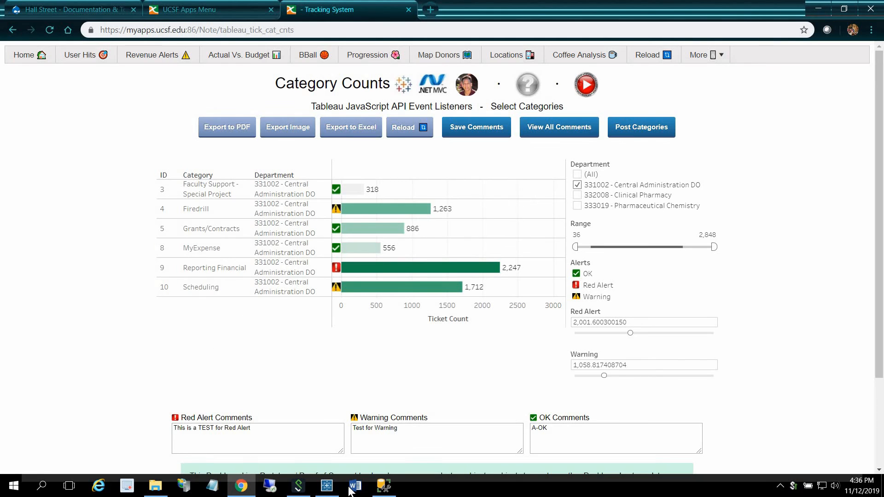
pyautogui.click(333, 489)
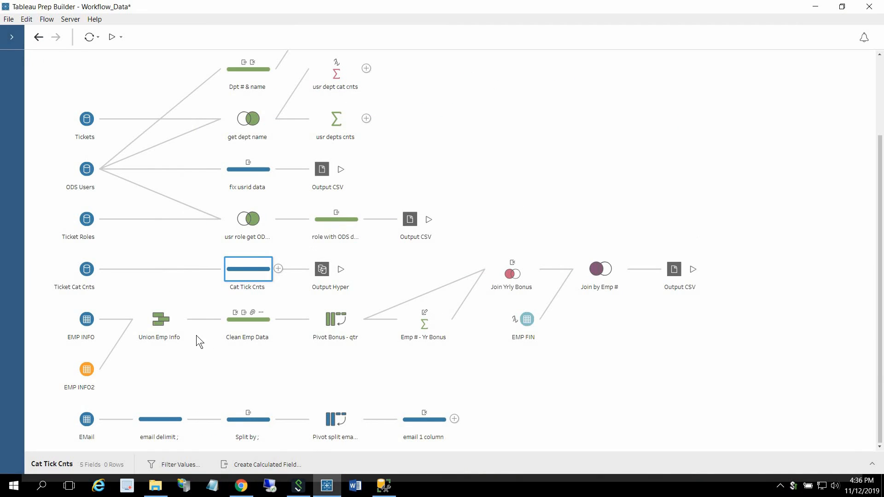
# View the data of the email delimit ; step, widening its E-Mail field to show the full semicolon-delimited value.
pyautogui.click(286, 394)
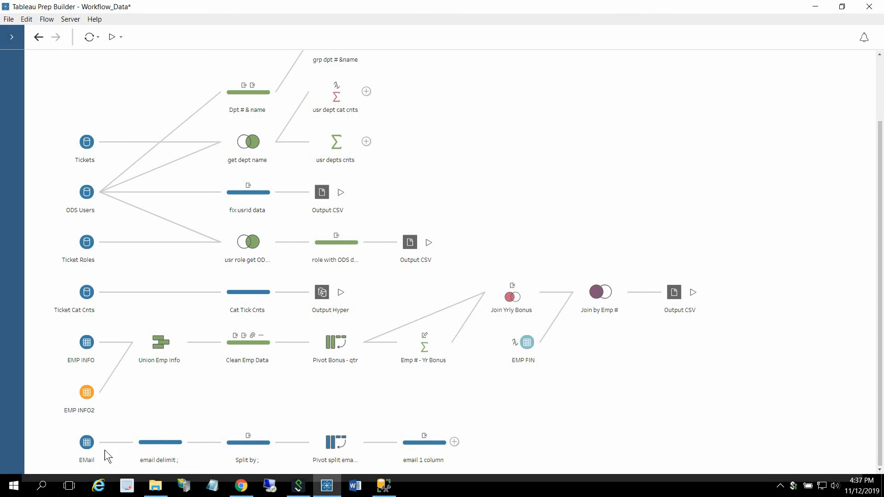
pyautogui.click(153, 441)
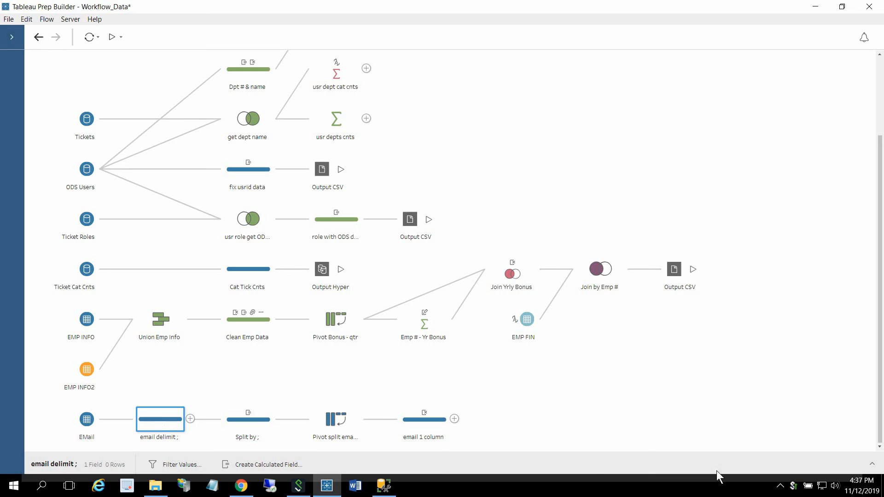
pyautogui.click(871, 464)
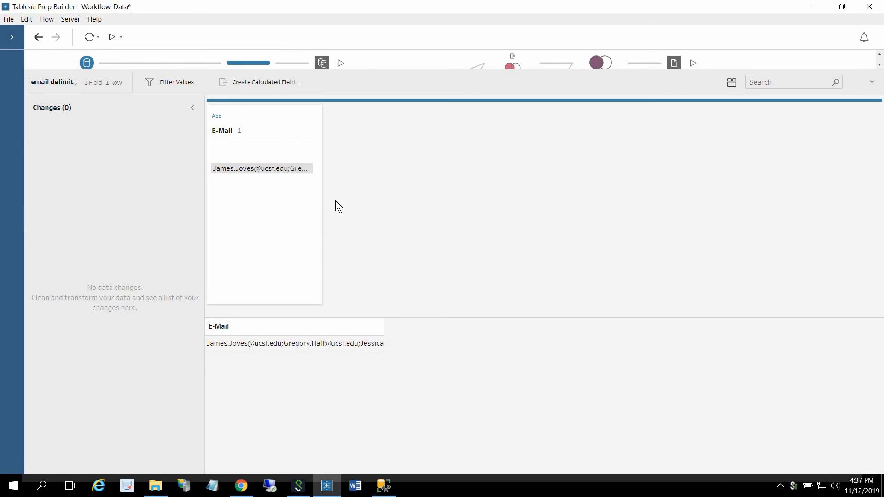
pyautogui.moveTo(322, 216); pyautogui.dragTo(712, 284)
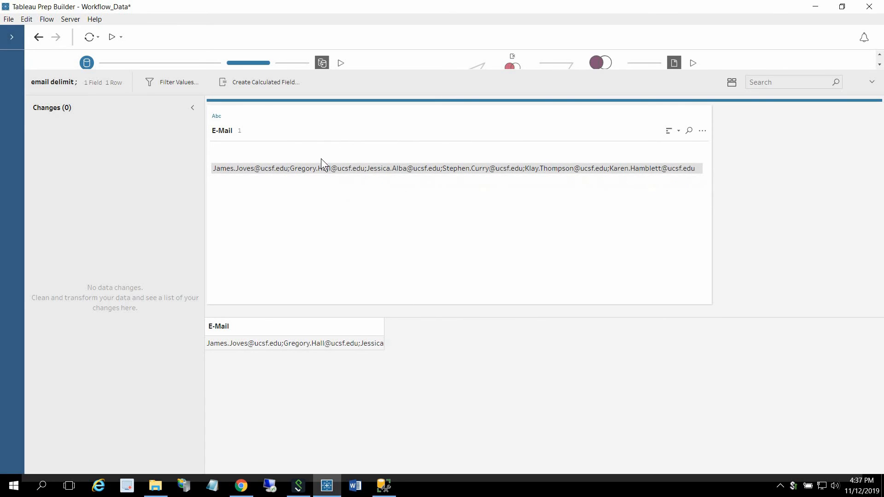
# Enlarge the flow area and review the Split by ;, Pivot split emails and email 1 column steps, returning to email delimit ;.
pyautogui.click(252, 61)
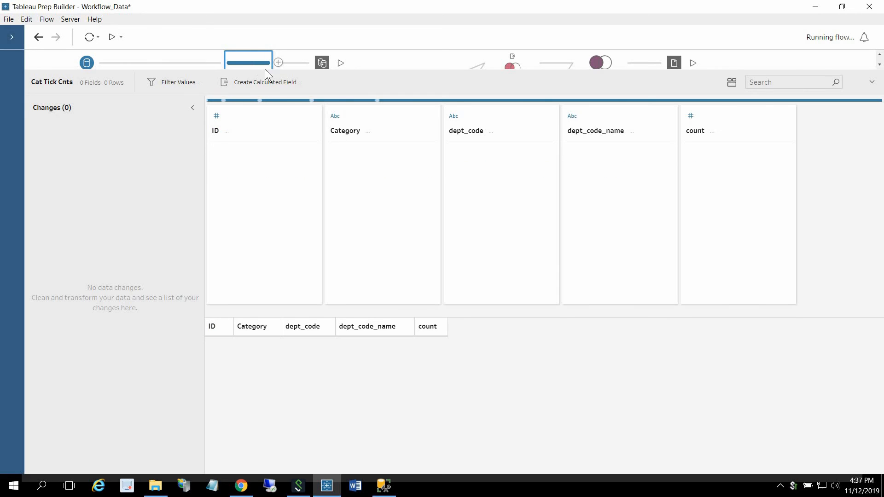
pyautogui.moveTo(365, 71); pyautogui.dragTo(347, 212)
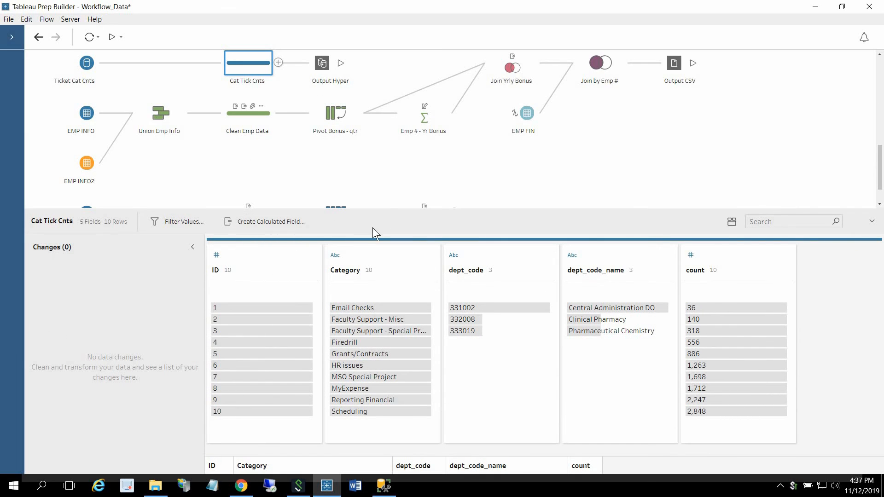
pyautogui.scroll(-2, 411, 155)
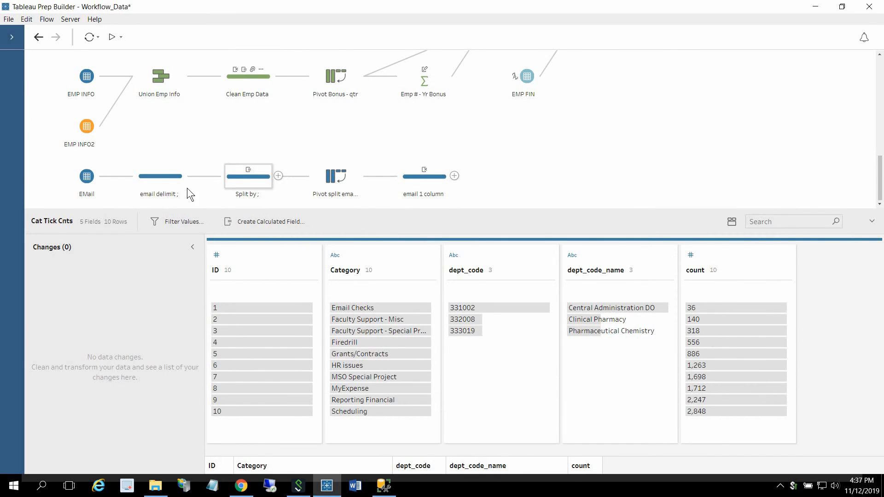
pyautogui.click(256, 176)
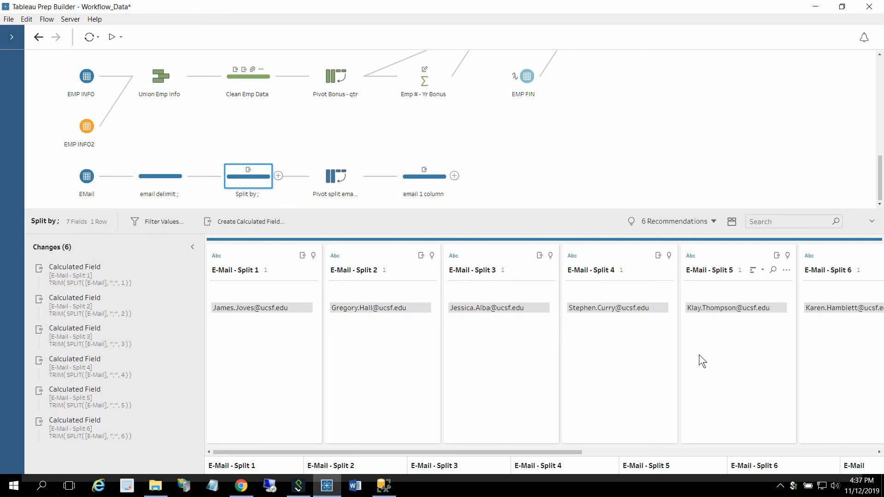
pyautogui.click(338, 181)
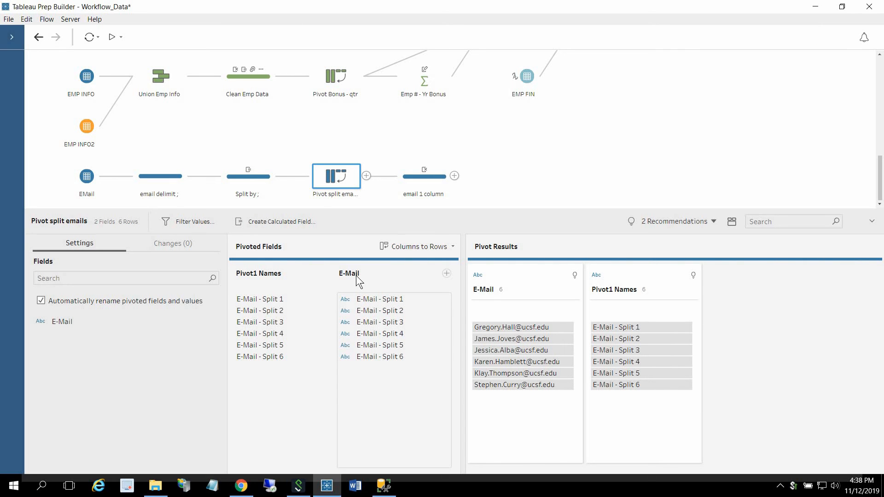
pyautogui.click(408, 178)
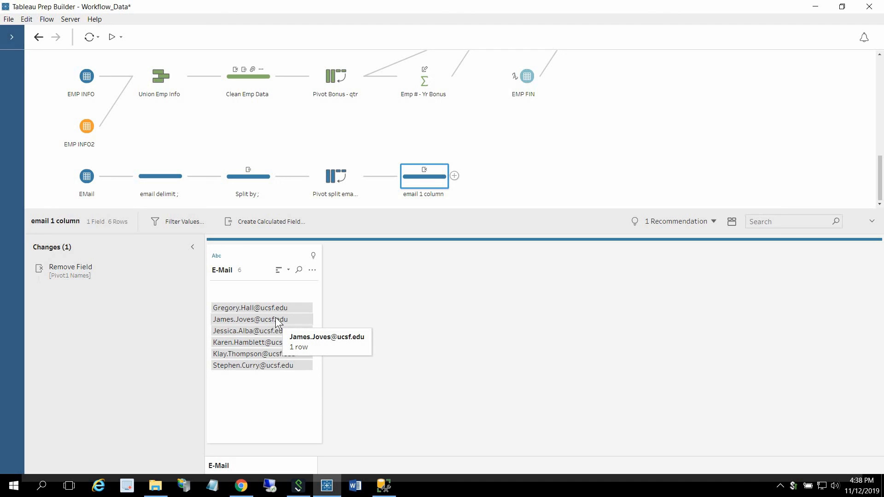
pyautogui.click(137, 173)
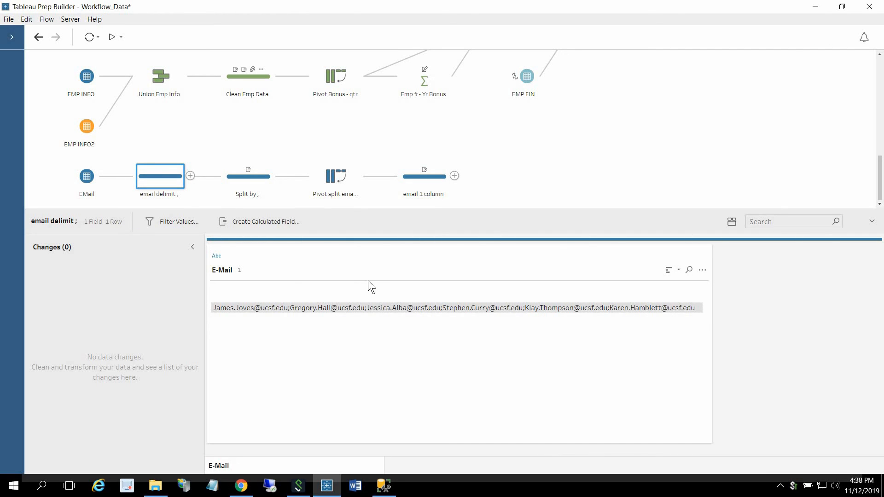
# Switch to the tableau_flows folder in File Explorer and open run_workflow_data.bat in Notepad.
pyautogui.click(815, 7)
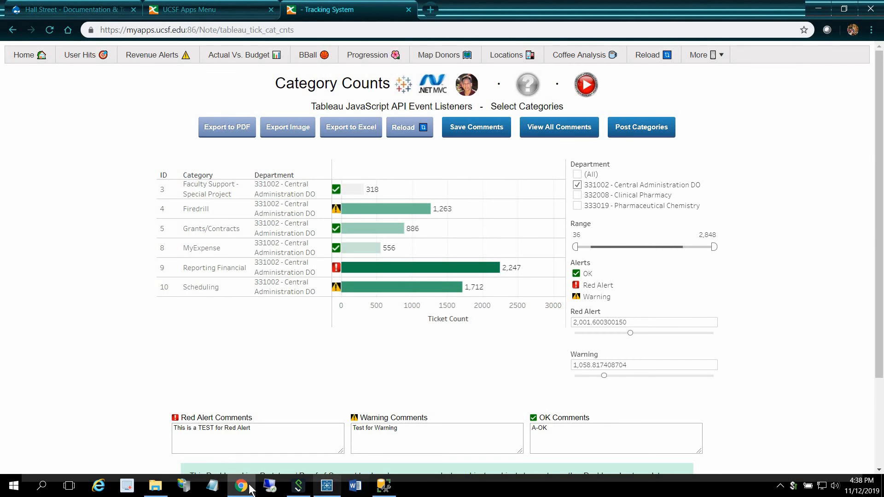
pyautogui.click(156, 487)
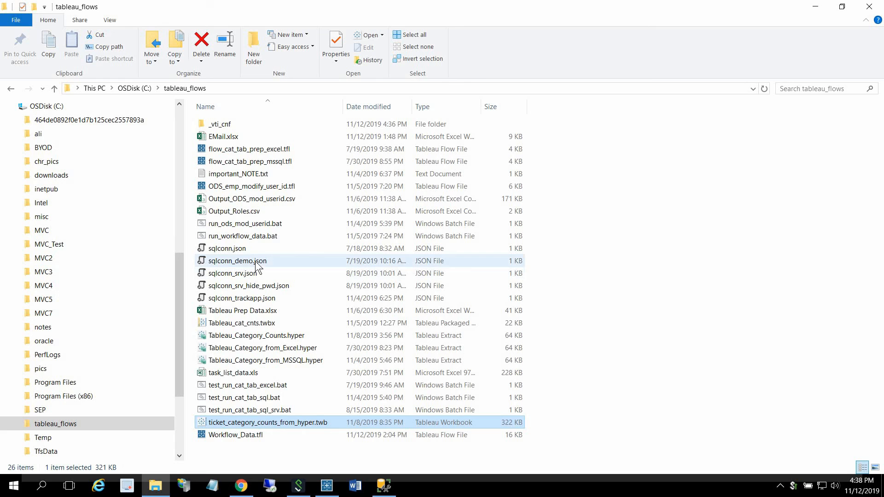
pyautogui.click(247, 264)
pyautogui.moveTo(242, 275); pyautogui.dragTo(274, 264)
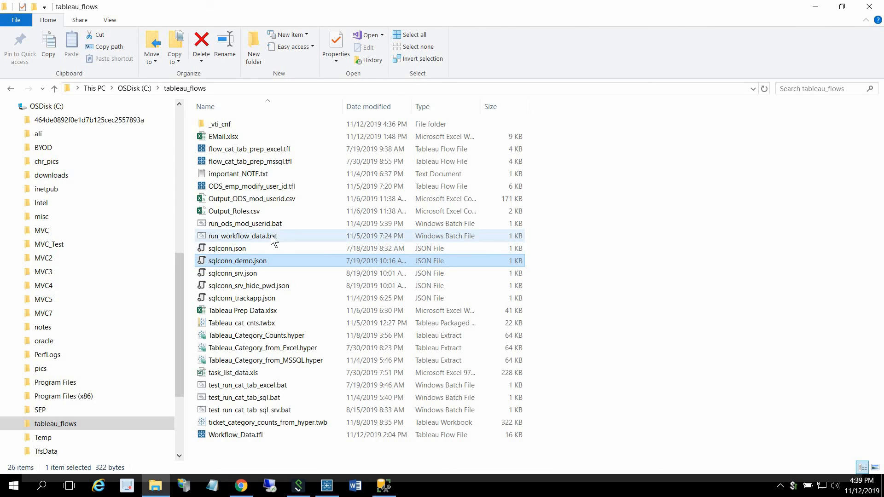
pyautogui.rightClick(265, 237)
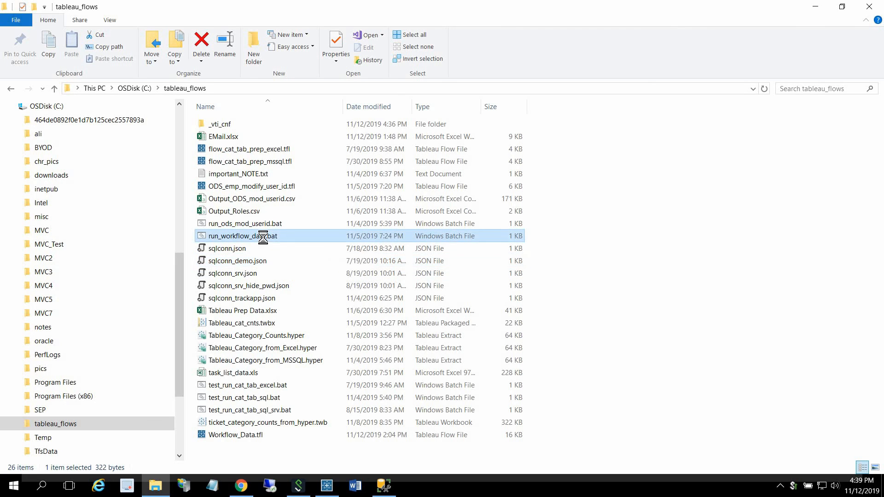
pyautogui.click(293, 227)
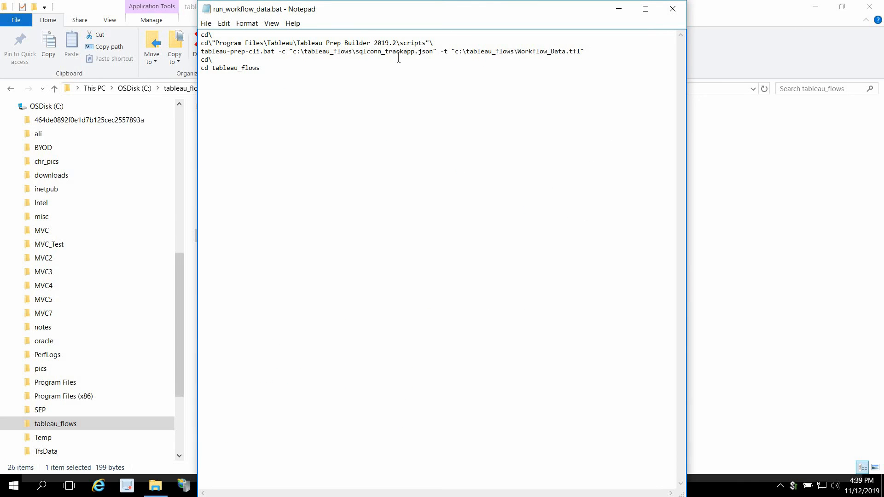
# Examine the tableau-prep-cli.bat command with its sqlconn_trackapp.json and Workflow_Data.tfl arguments, and close the batch file.
pyautogui.click(416, 51)
pyautogui.hotkey('shift', 'Down')
pyautogui.click(402, 50)
pyautogui.click(681, 6)
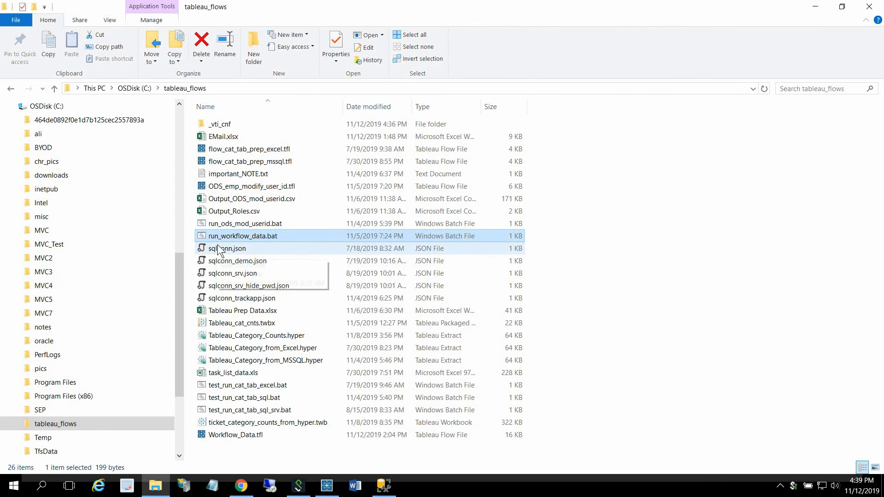
# Open sqlconn_demo.json in Notepad, review its input and output connection settings, and minimize the file.
pyautogui.click(245, 263)
pyautogui.rightClick(245, 264)
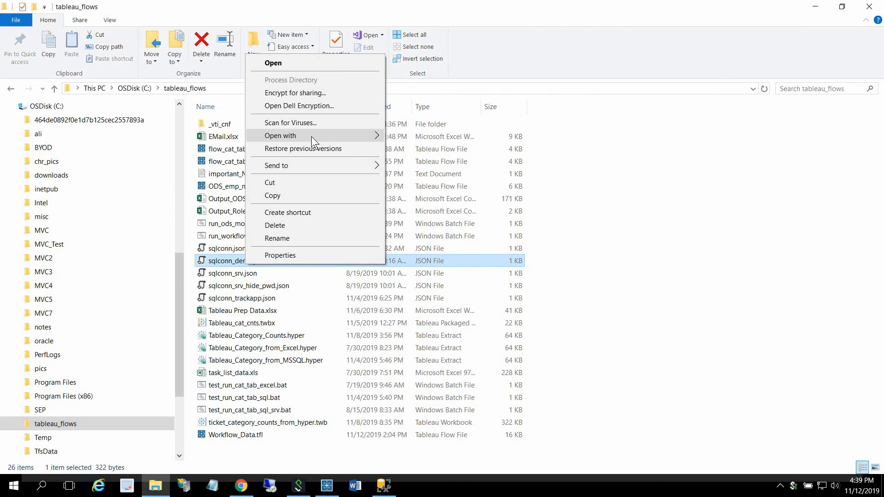
pyautogui.moveTo(312, 136)
pyautogui.click(417, 163)
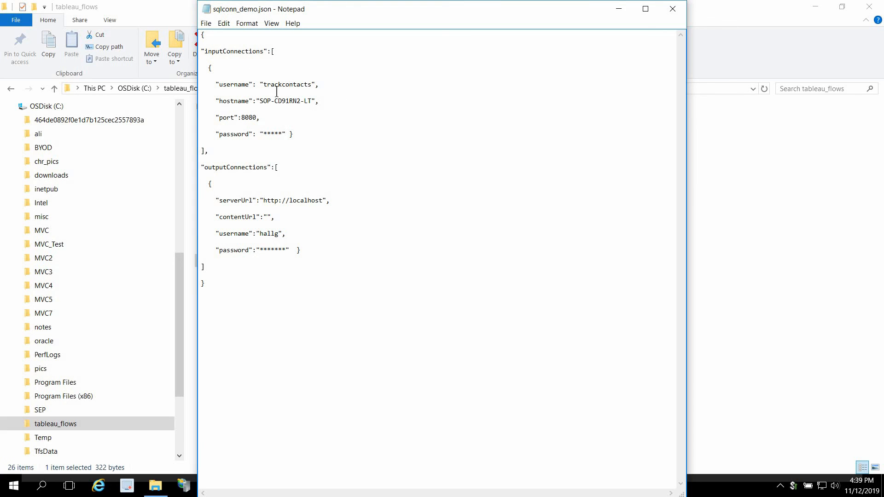
pyautogui.click(617, 8)
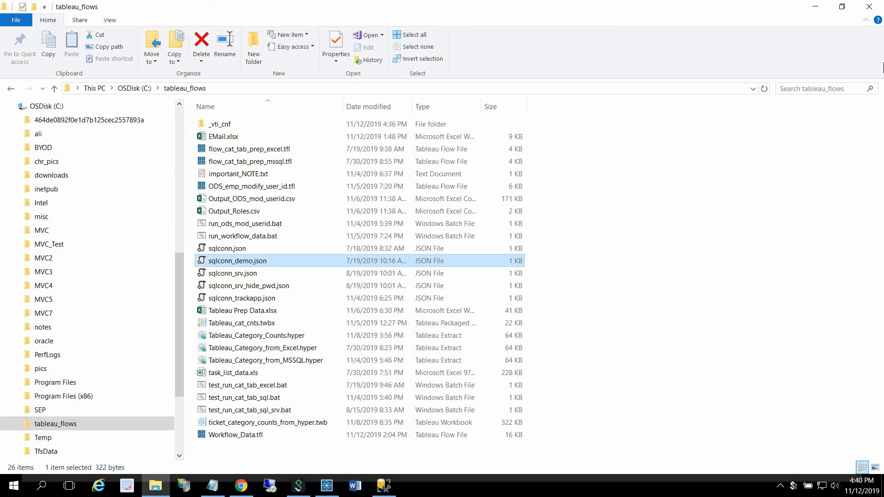
# Minimize File Explorer, Chrome and SQL Server Management Studio to show the desktop.
pyautogui.click(814, 6)
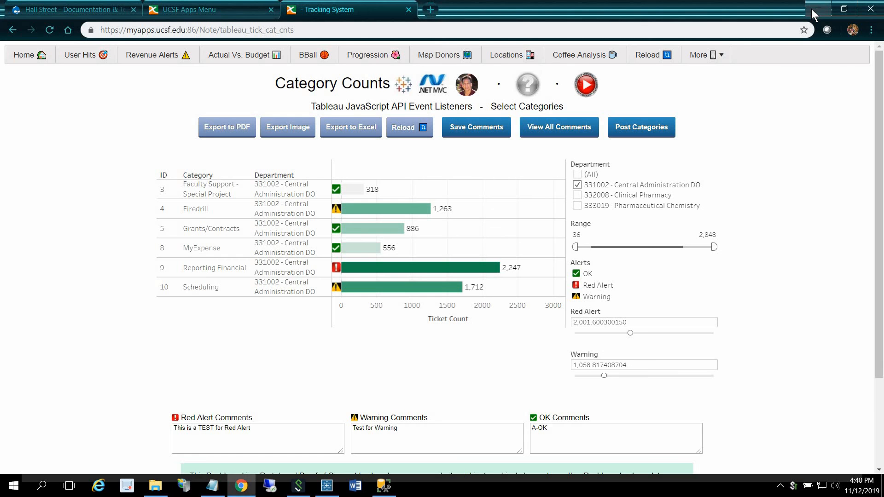
pyautogui.click(816, 11)
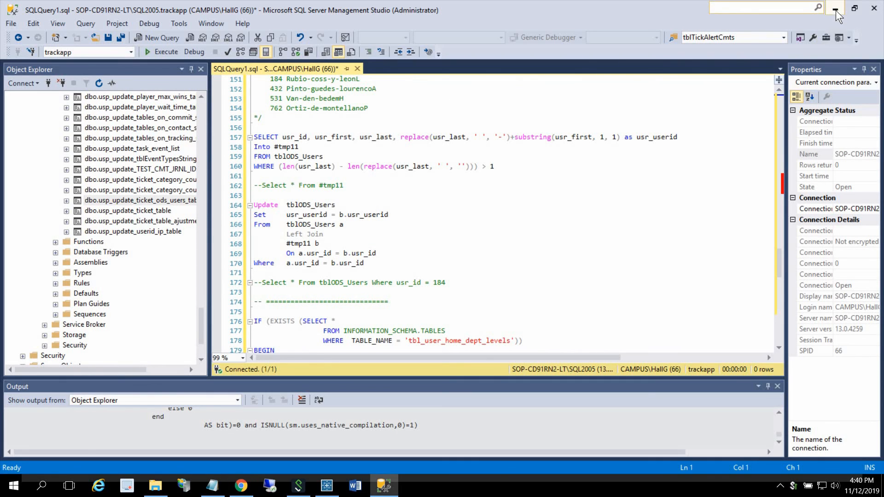
pyautogui.click(835, 10)
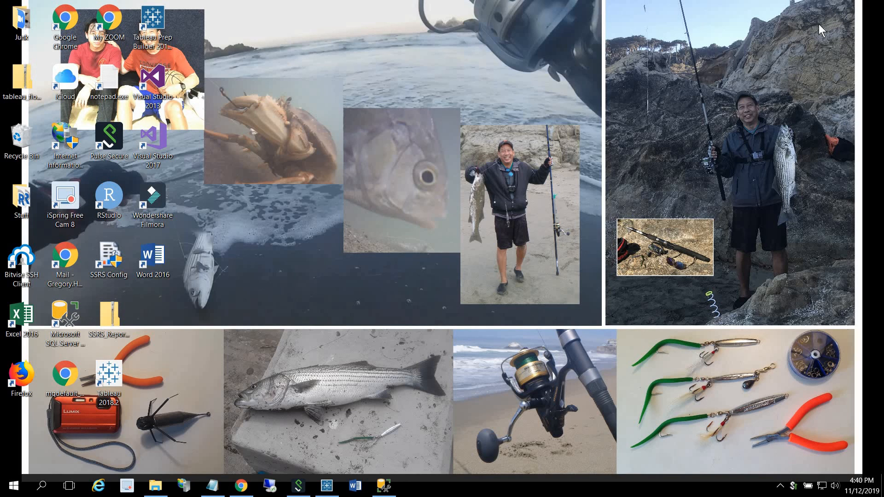